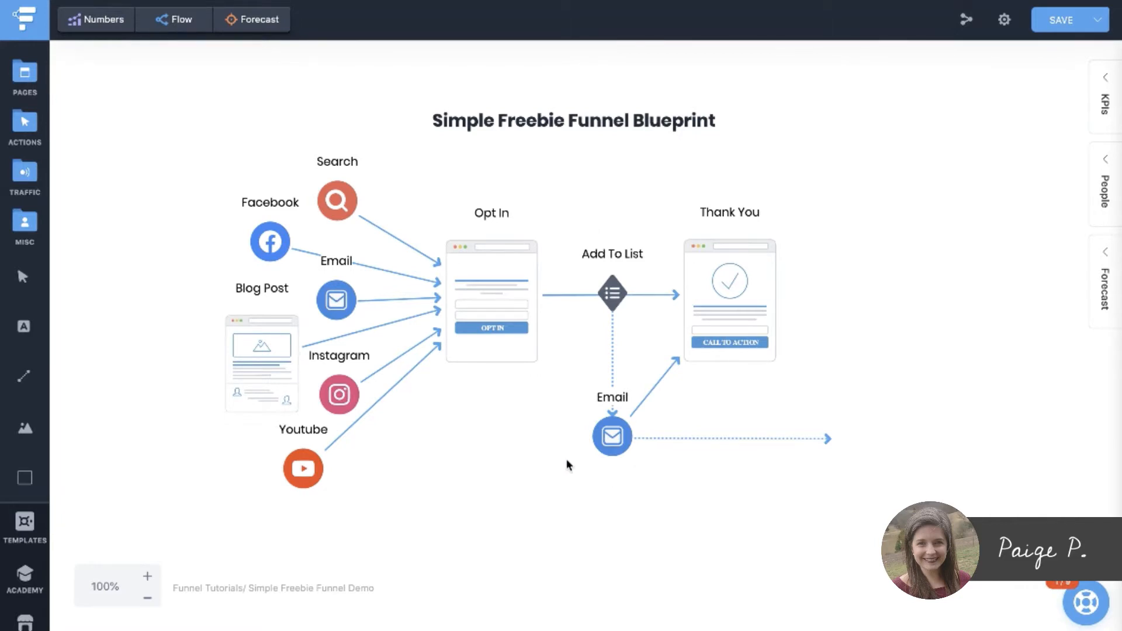
pyautogui.moveTo(614, 386)
pyautogui.click(808, 439)
pyautogui.click(762, 438)
pyautogui.click(851, 439)
pyautogui.moveTo(638, 398)
pyautogui.moveTo(608, 328)
pyautogui.moveTo(643, 402)
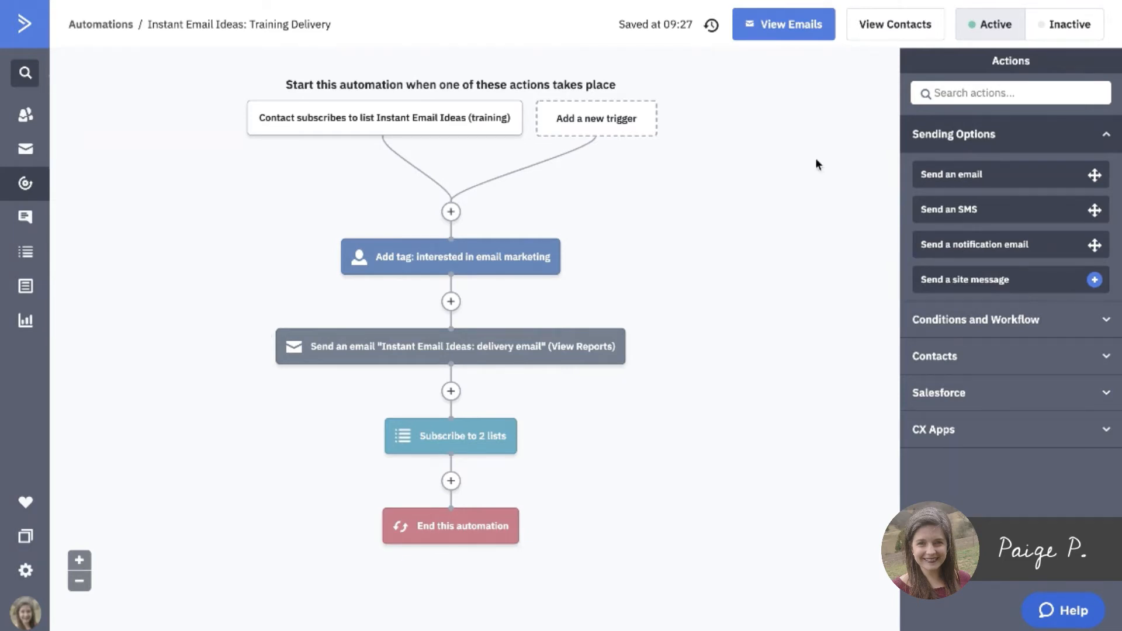
# Step: Add a wait condition of 1 day between the triggers and the interested in email marketing tag action
pyautogui.click(942, 319)
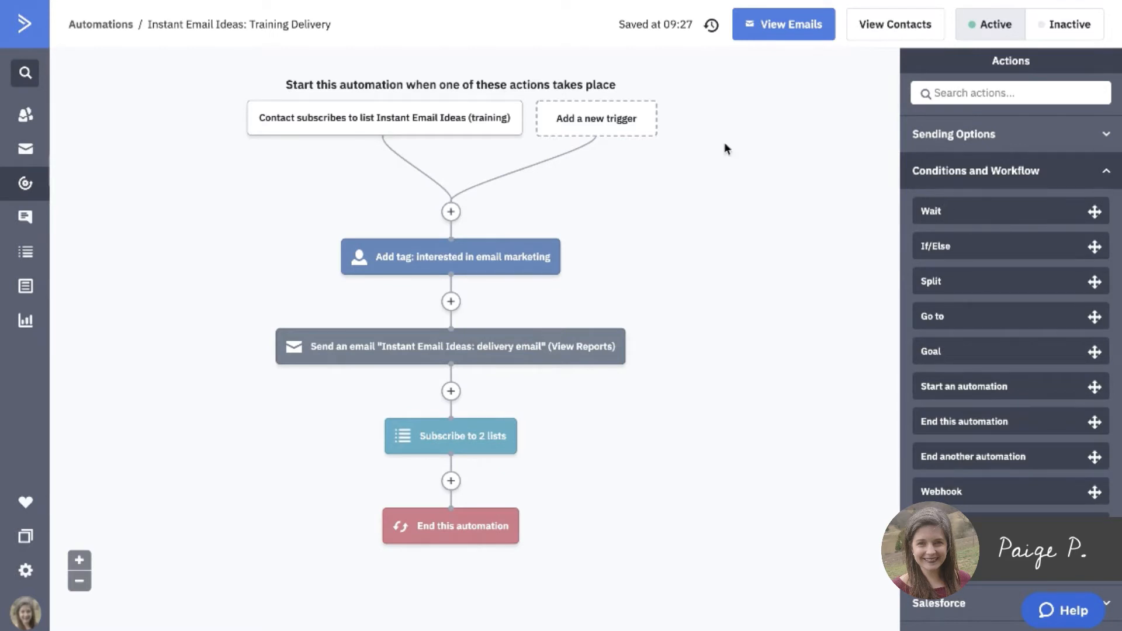
pyautogui.moveTo(600, 344)
pyautogui.moveTo(929, 211); pyautogui.dragTo(449, 215)
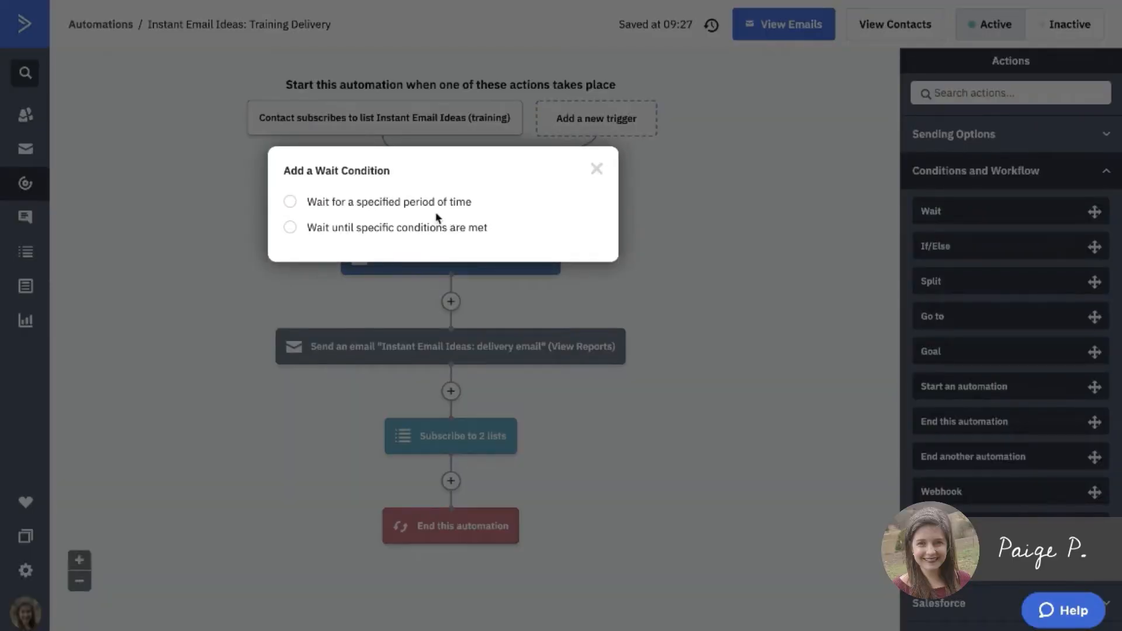
pyautogui.click(389, 203)
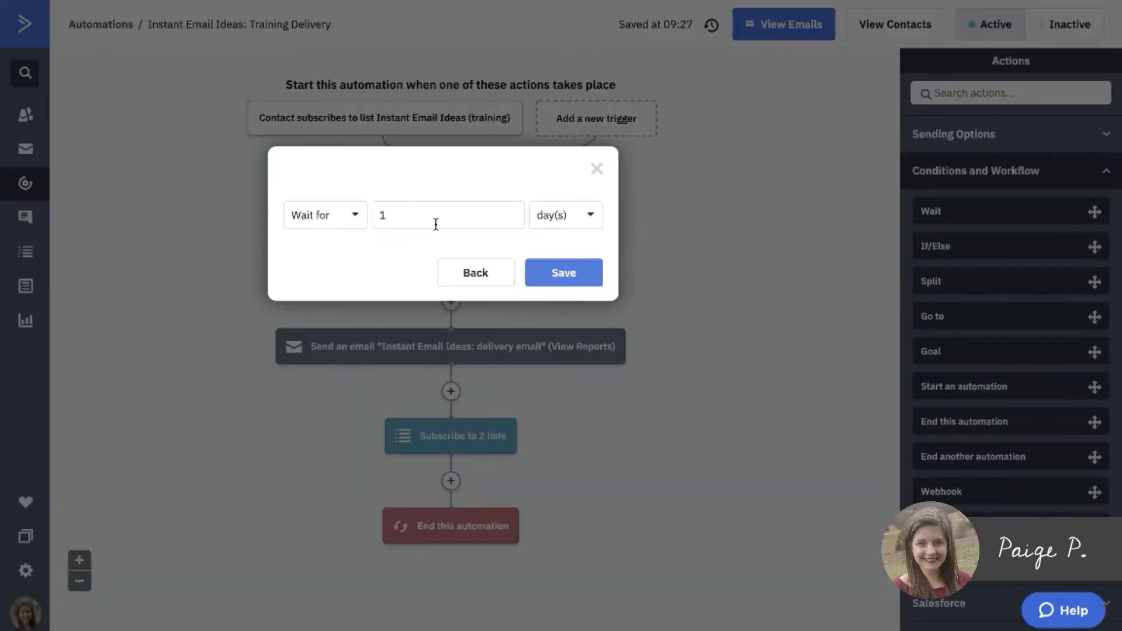
pyautogui.click(566, 269)
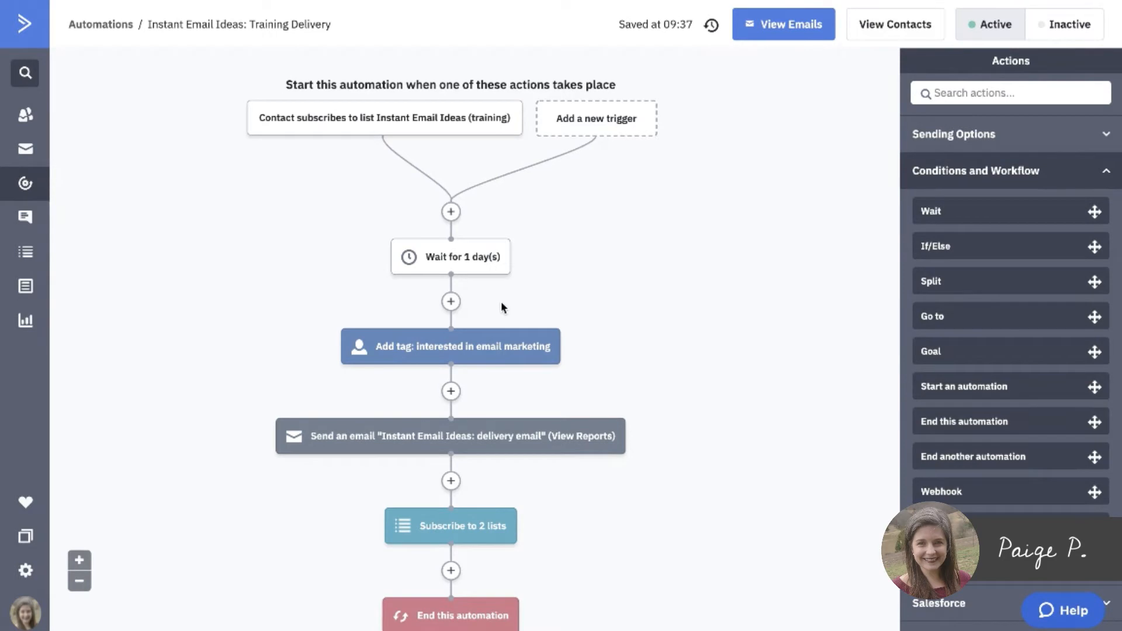
# Step: Delete the 1-day wait action from the automation
pyautogui.moveTo(501, 255)
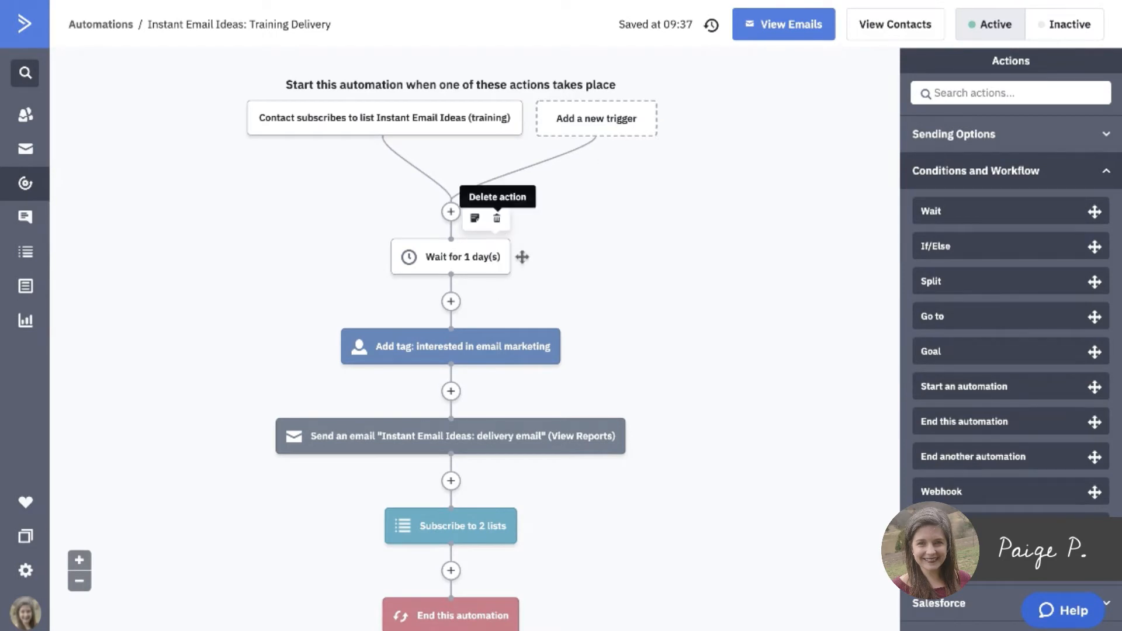
pyautogui.click(498, 219)
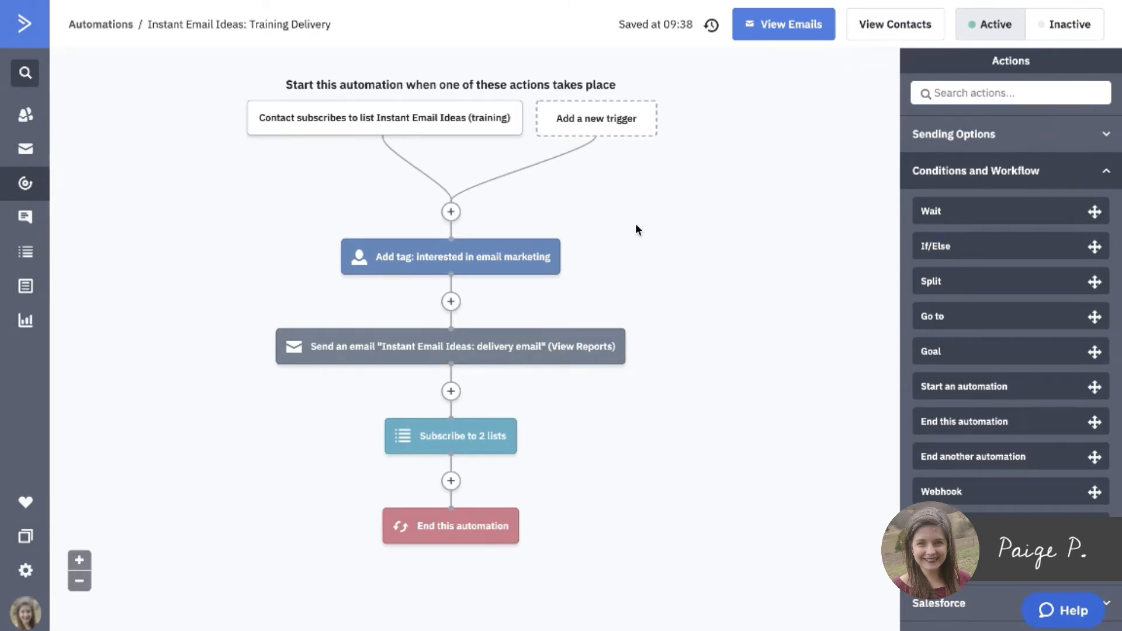
# Step: Review the automation's list trigger and tag action, and open the "Instant Email Ideas: delivery email" to view it
pyautogui.moveTo(274, 124)
pyautogui.moveTo(403, 260)
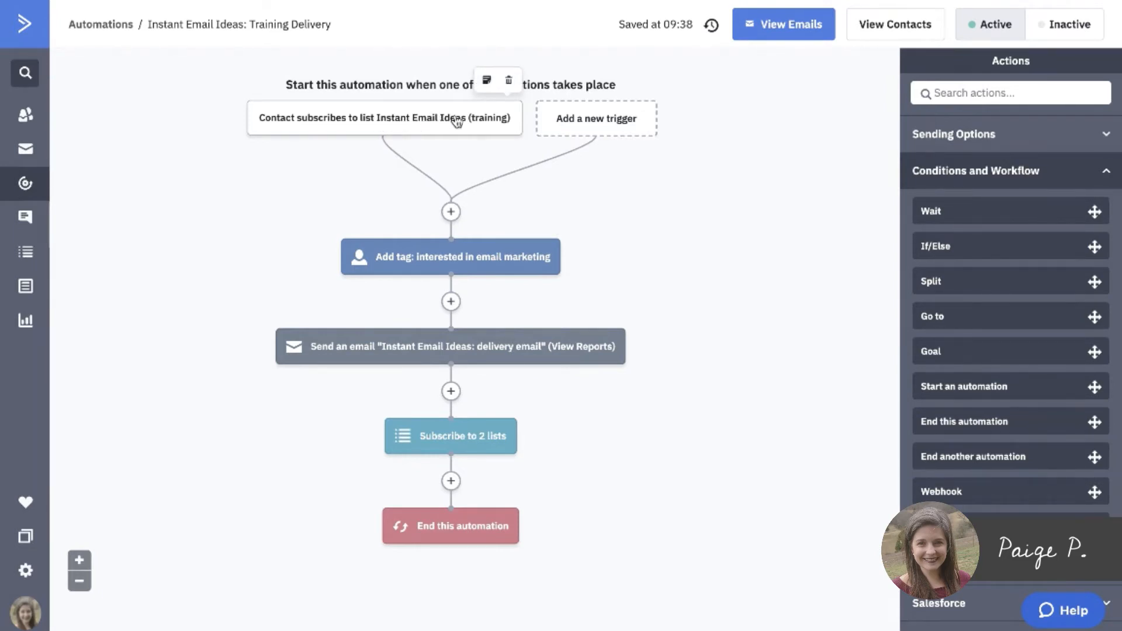
pyautogui.moveTo(499, 271)
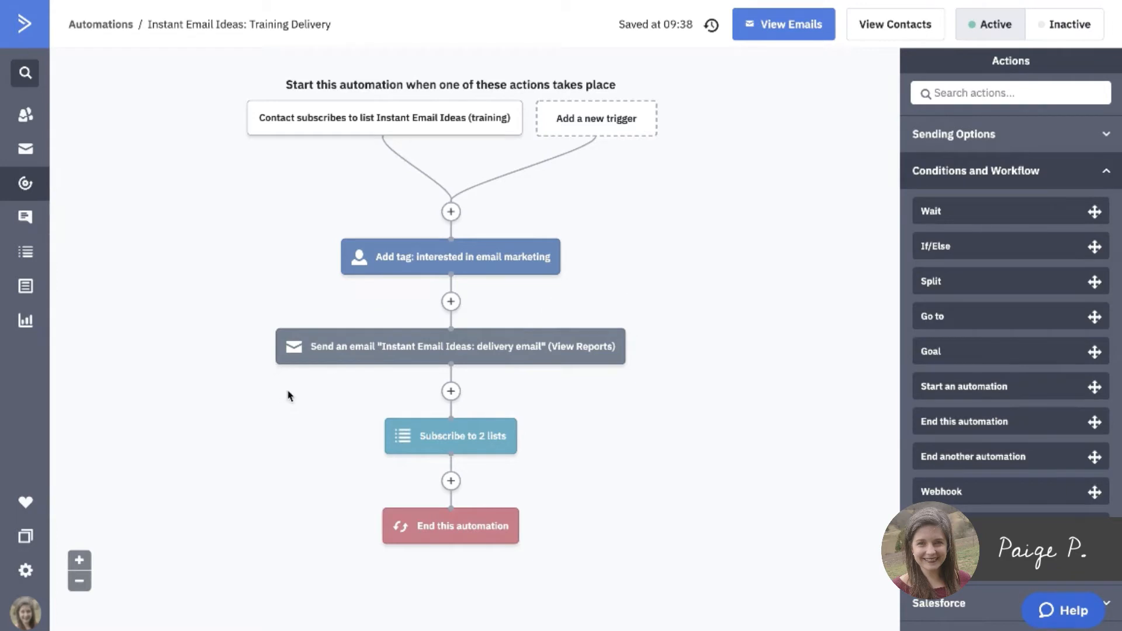
pyautogui.moveTo(424, 354)
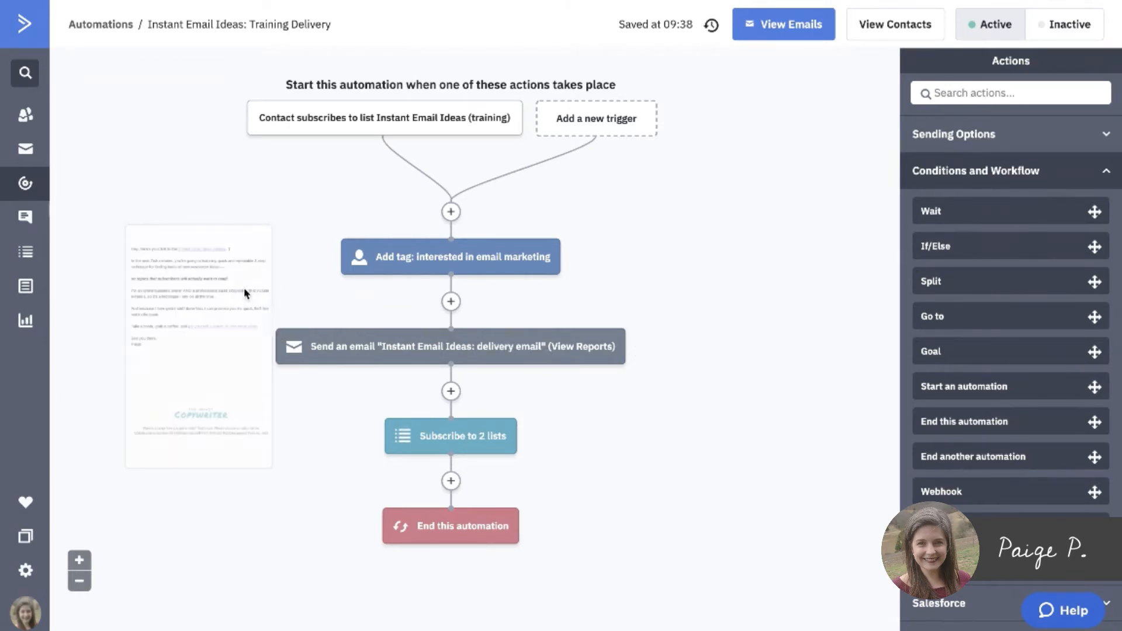
pyautogui.moveTo(376, 349)
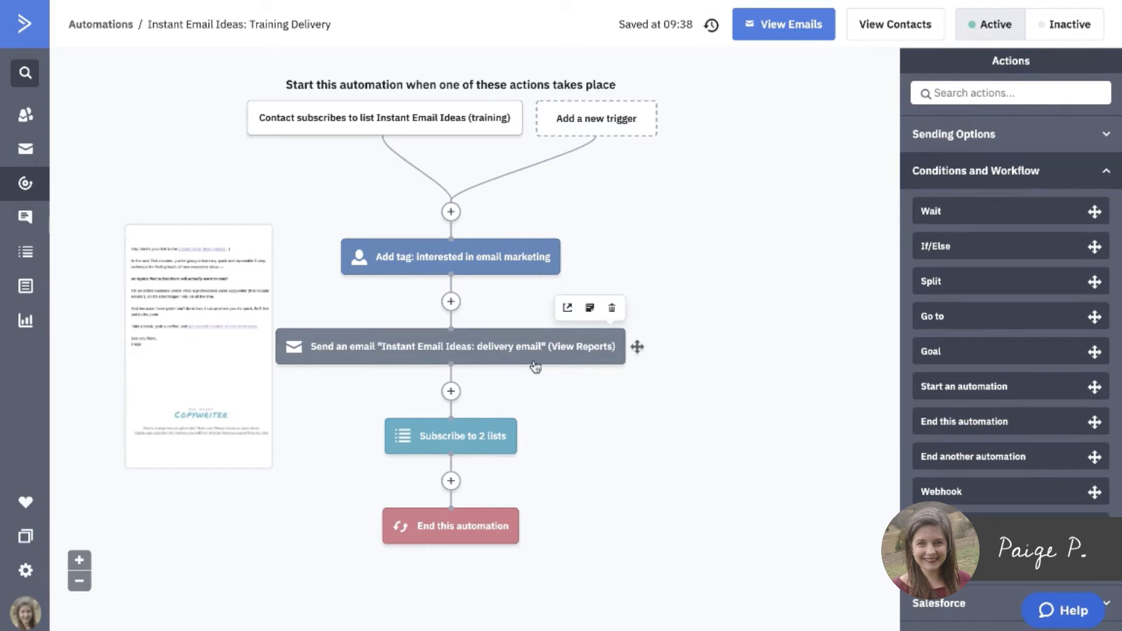
pyautogui.click(568, 308)
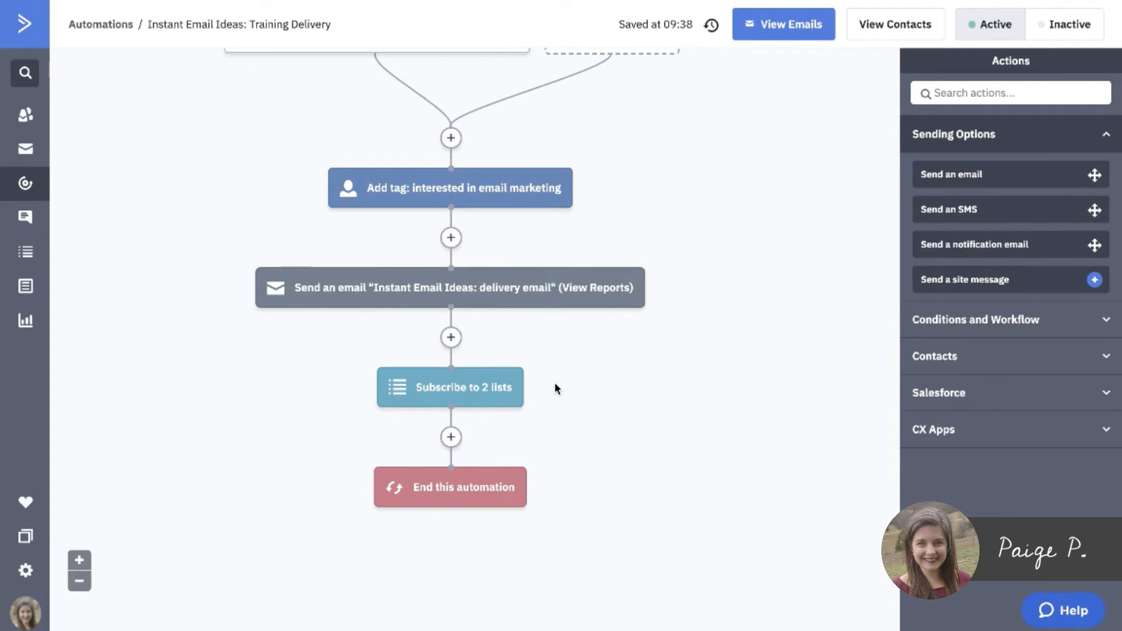
pyautogui.moveTo(497, 395)
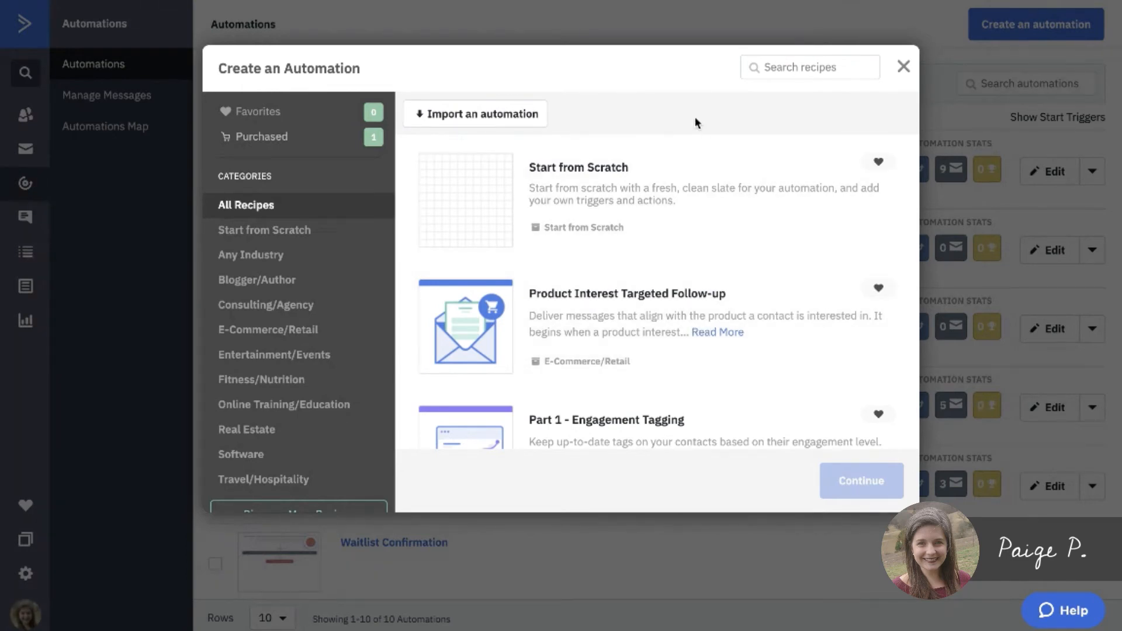
# Step: Create a new automation from scratch without a start trigger
pyautogui.click(558, 200)
pyautogui.click(847, 482)
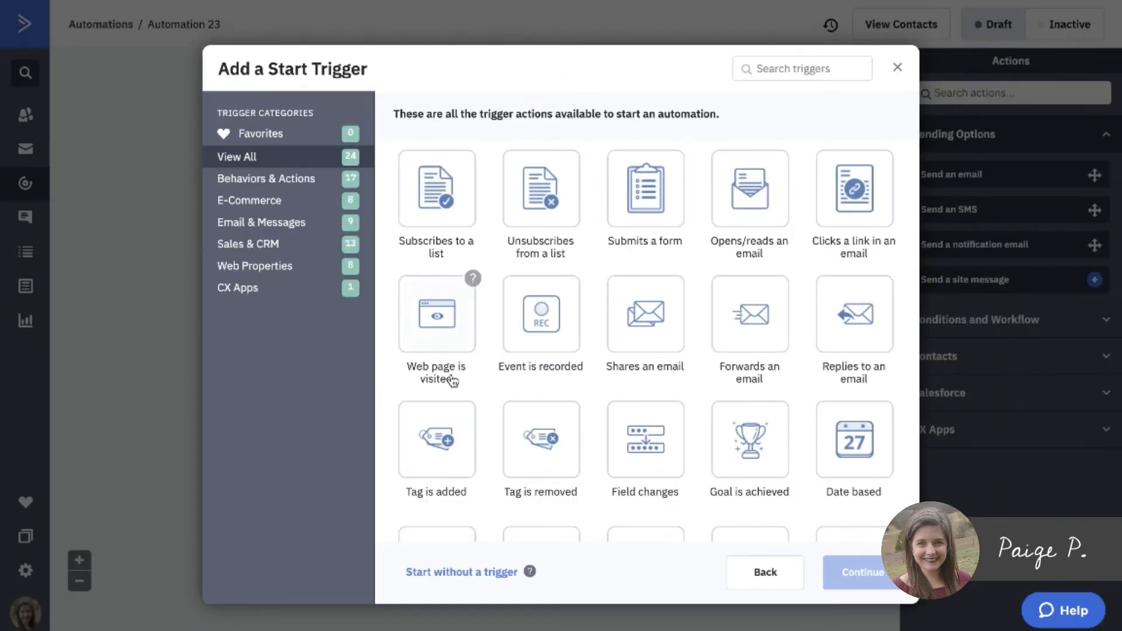
pyautogui.click(455, 574)
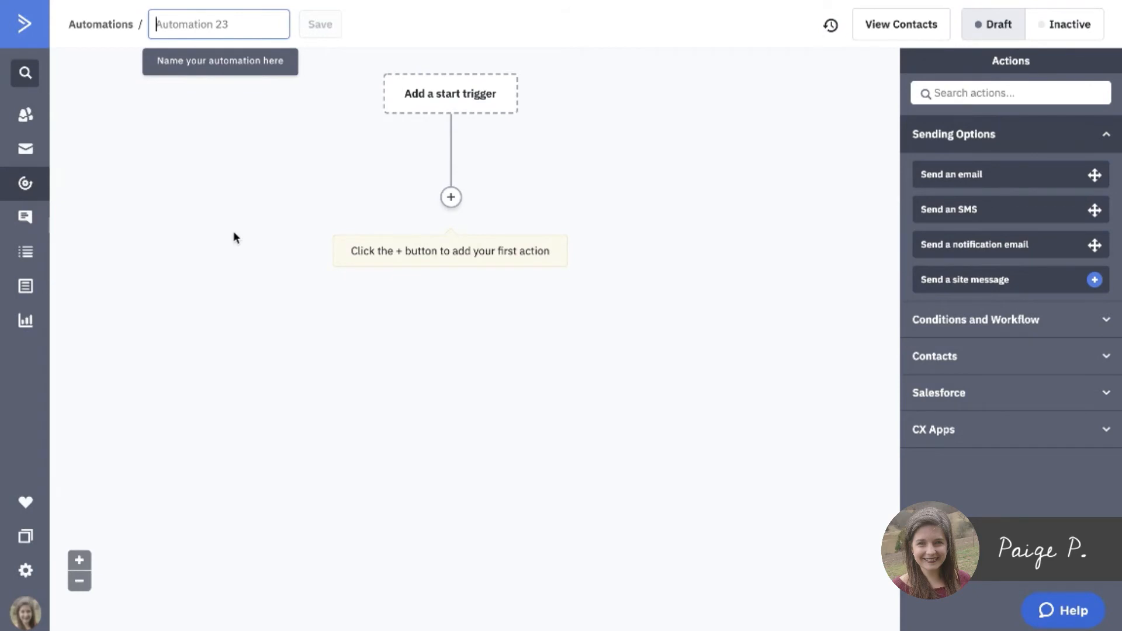
# Step: Name the new automation "Simple Freebie Funnel DEMO" and save the name
pyautogui.write('Simp')
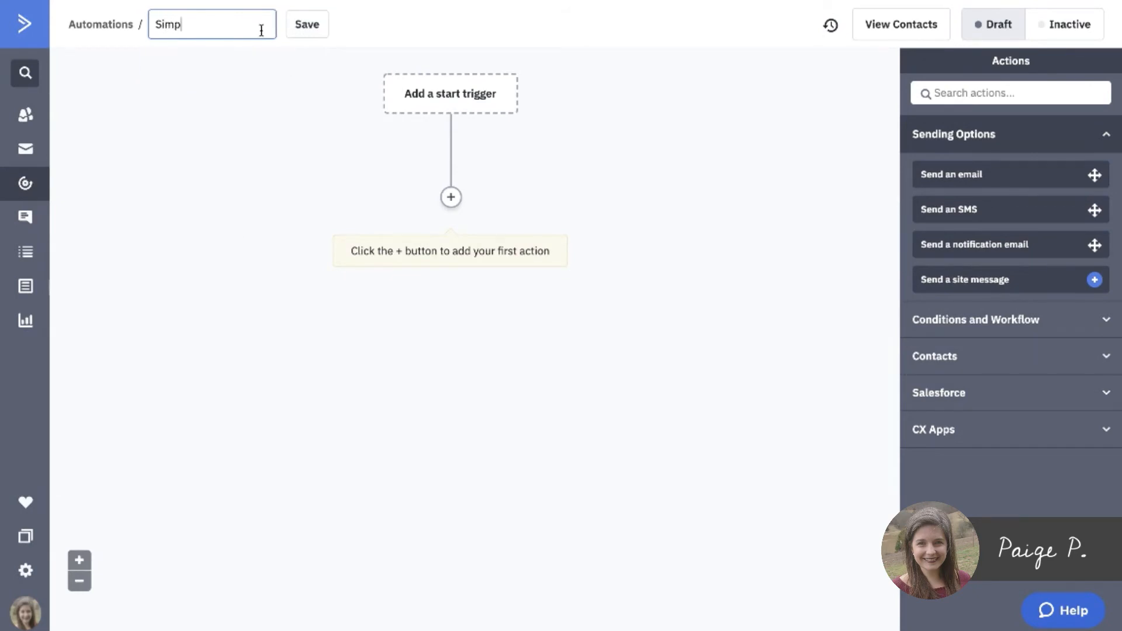
pyautogui.write('le Freebie Funnel DEMO')
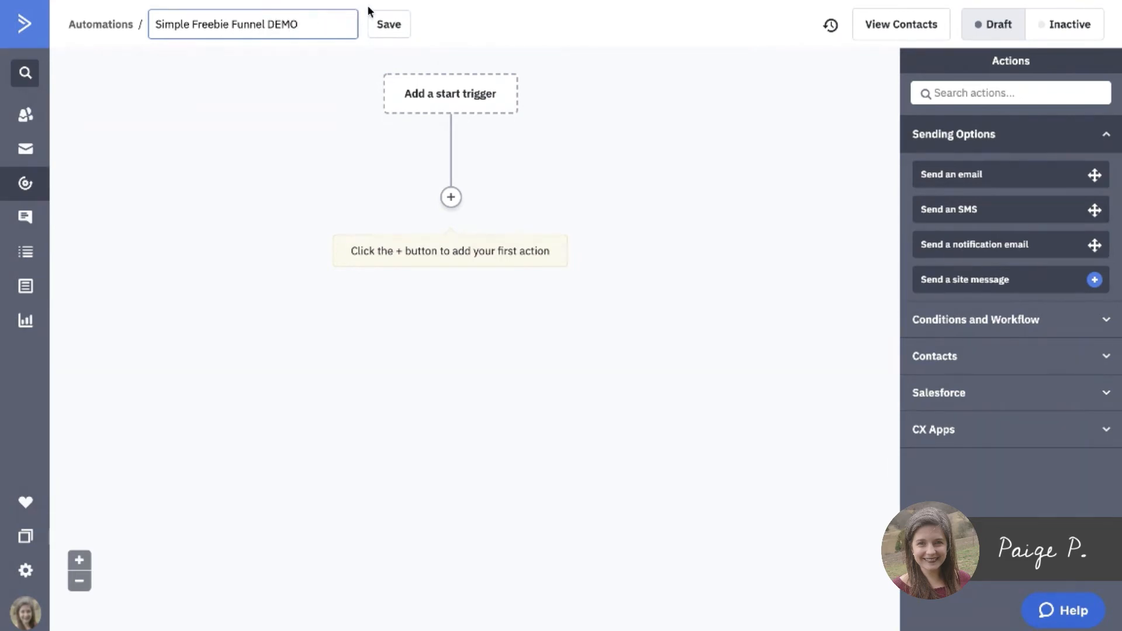
pyautogui.click(390, 17)
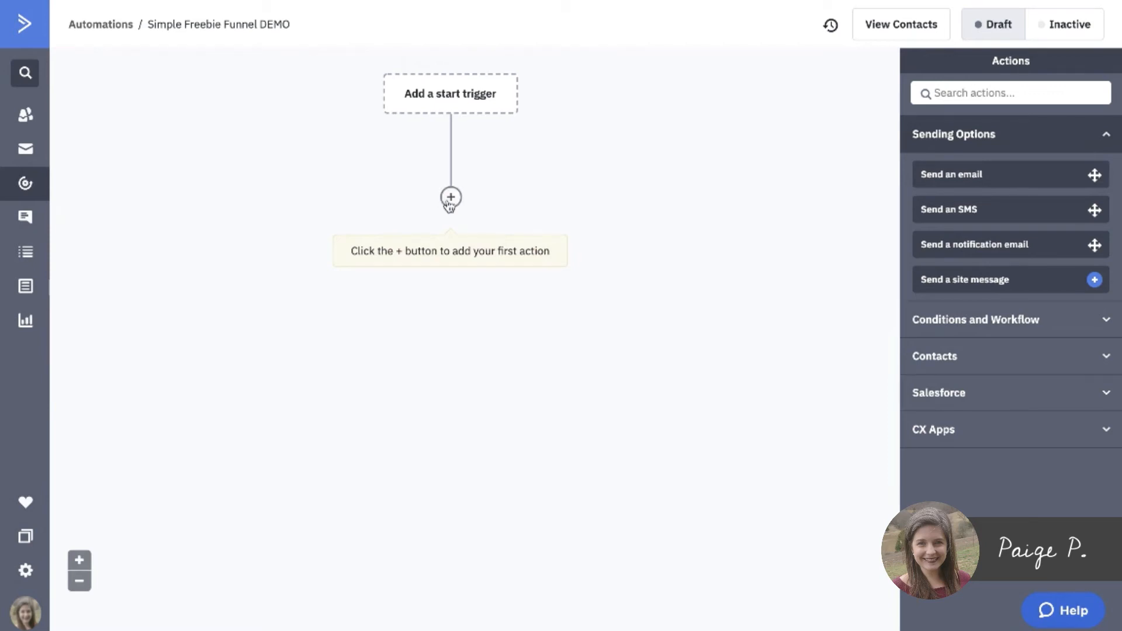
# Step: Add a Send an email action to the automation and create a new email for it named "Simple Freebie Funnel: delivery email"
pyautogui.moveTo(979, 173); pyautogui.dragTo(507, 213)
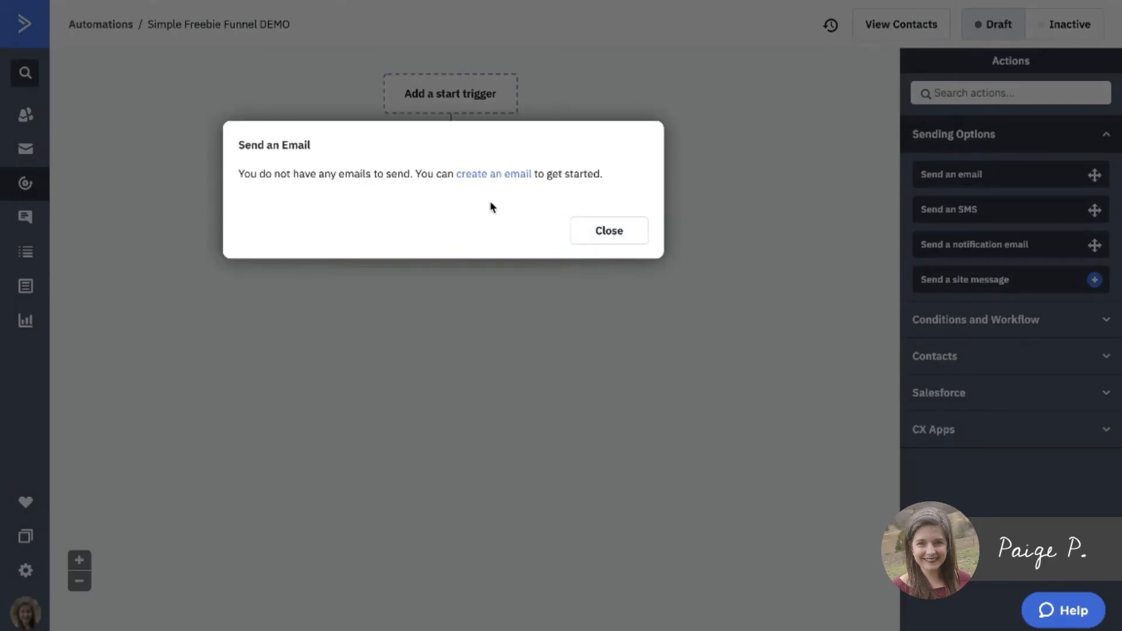
pyautogui.click(488, 175)
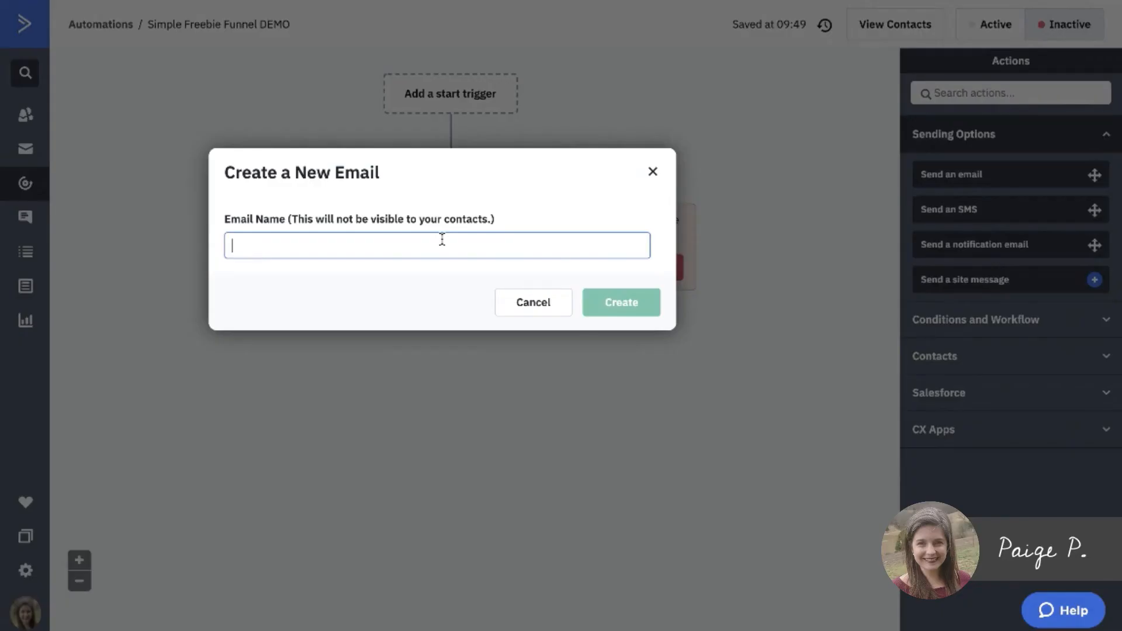
pyautogui.write('Simple Freebie Funnel')
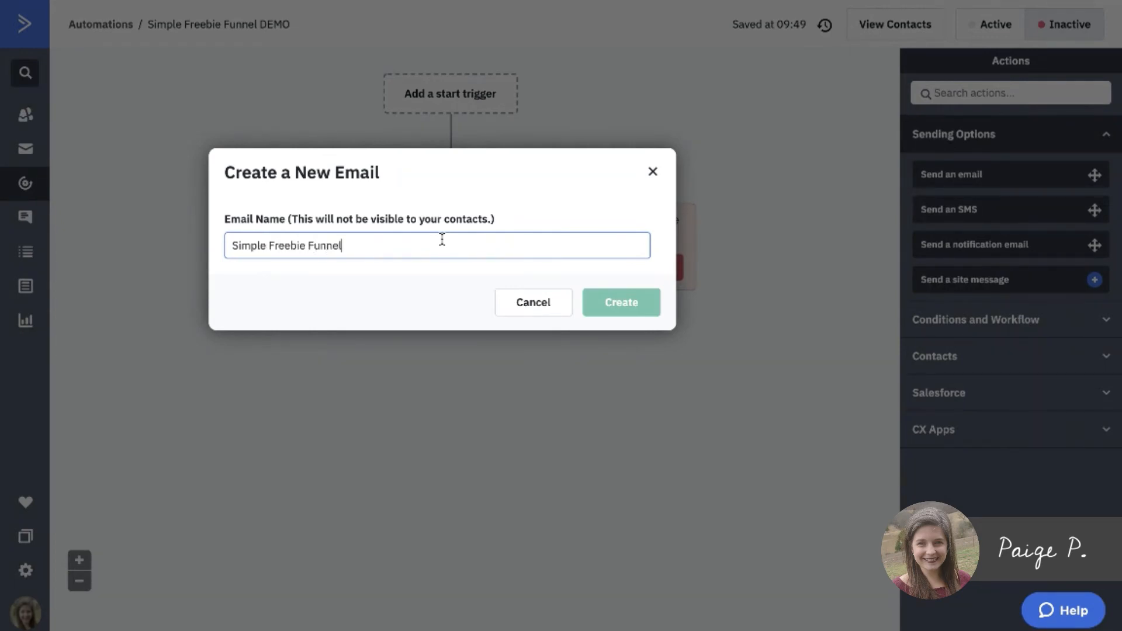
pyautogui.write(': delivery email')
pyautogui.click(614, 310)
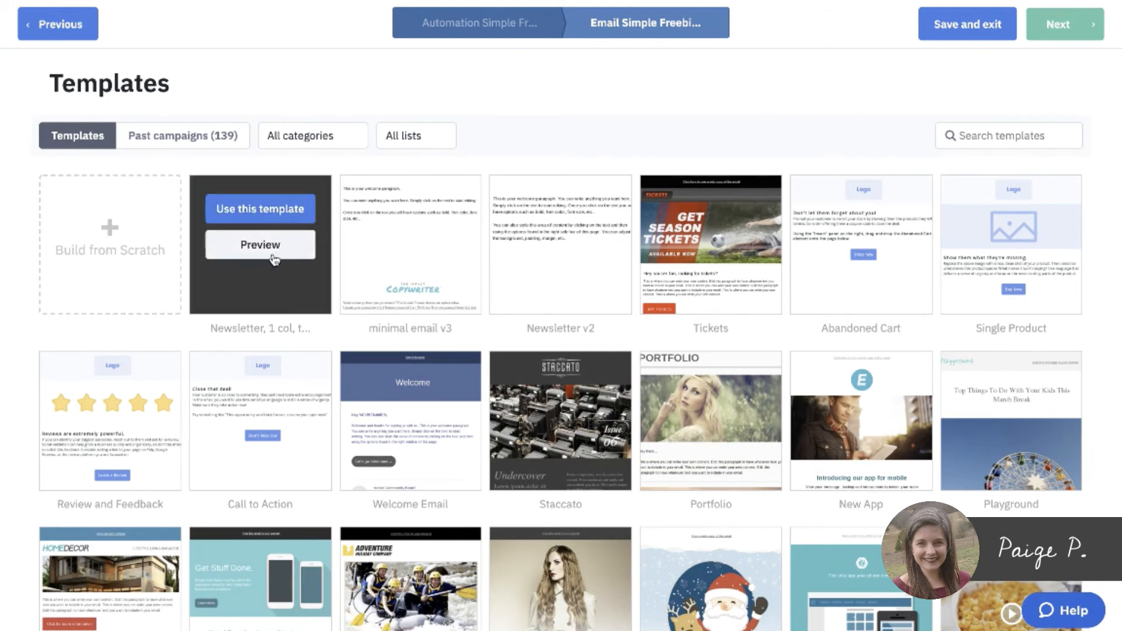
# Step: Preview the "minimal email v3" template and examine its desktop and mobile layouts
pyautogui.moveTo(286, 264)
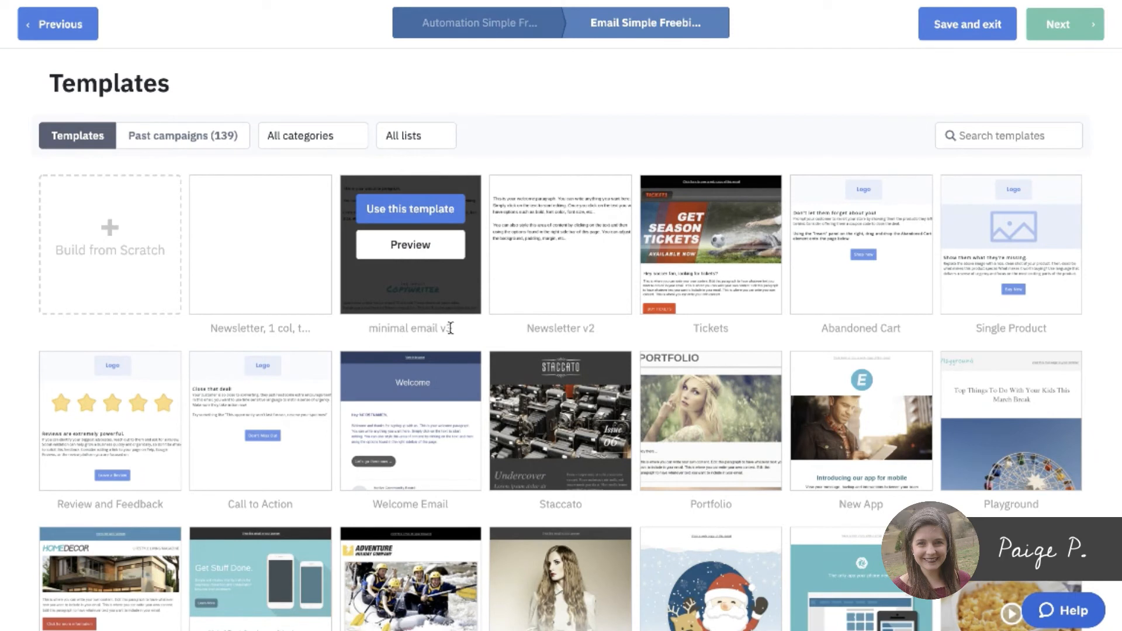
pyautogui.click(405, 248)
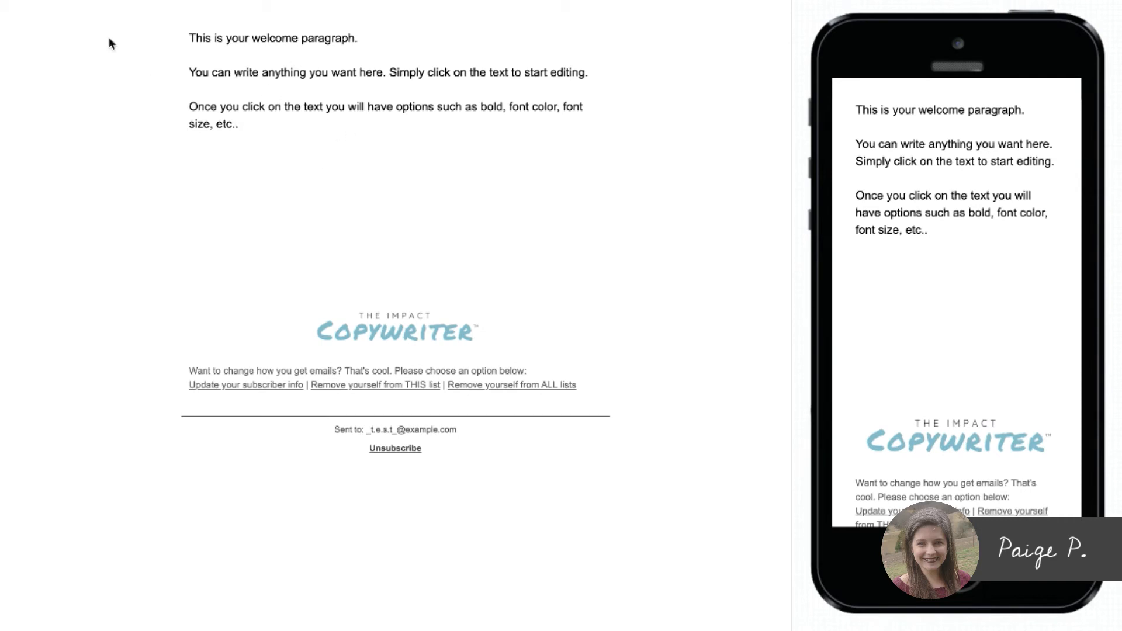
pyautogui.moveTo(152, 29); pyautogui.dragTo(208, 45)
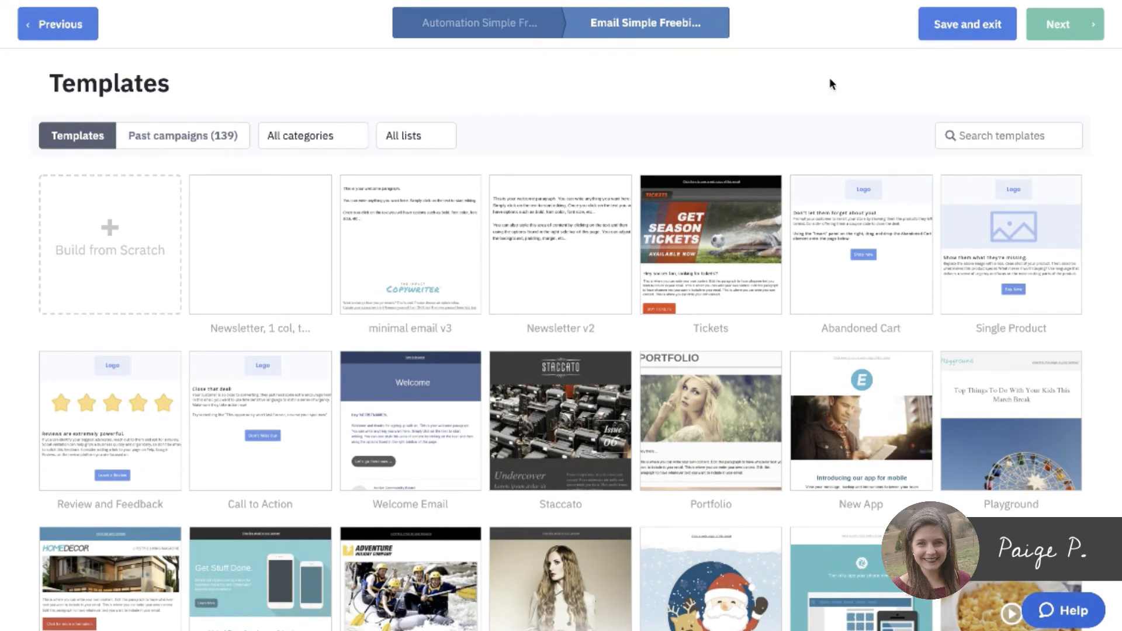
# Step: Save and exit the email without choosing a template, and save "Simple Freebie Funnel: delivery email" as the email to send
pyautogui.click(986, 37)
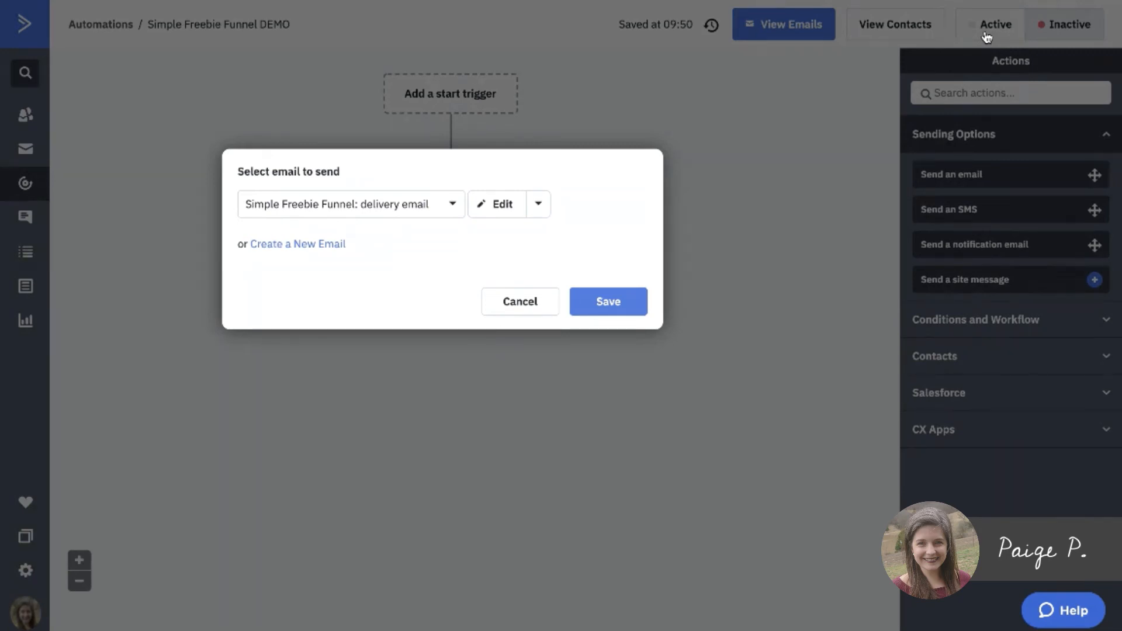
pyautogui.click(612, 303)
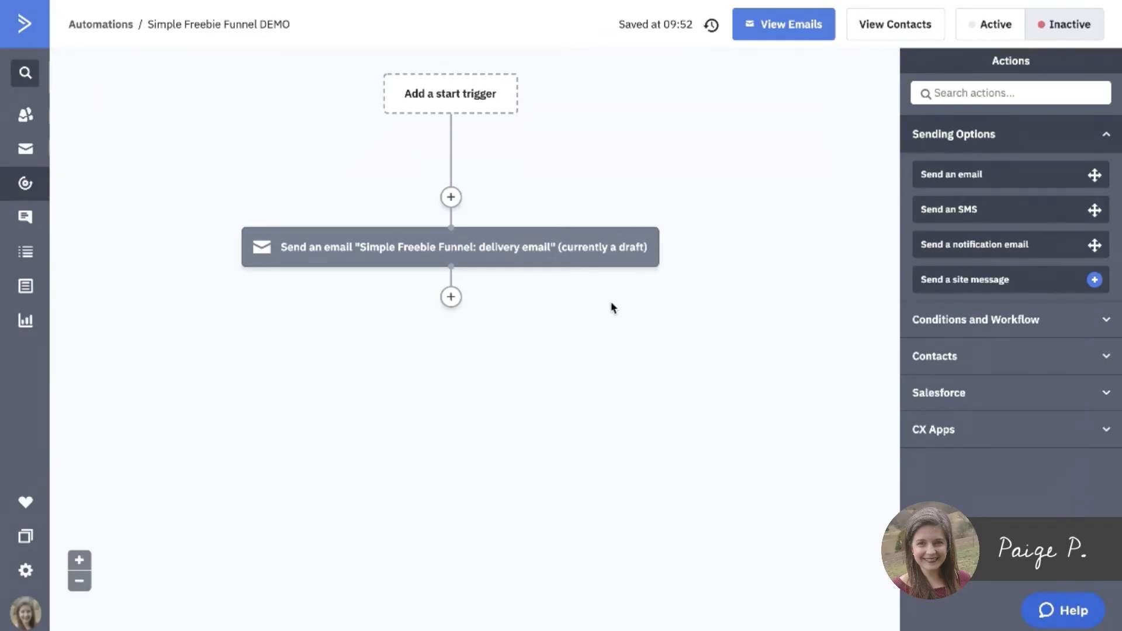
# Step: Add an End this automation action after the delivery email
pyautogui.moveTo(584, 260)
pyautogui.click(450, 296)
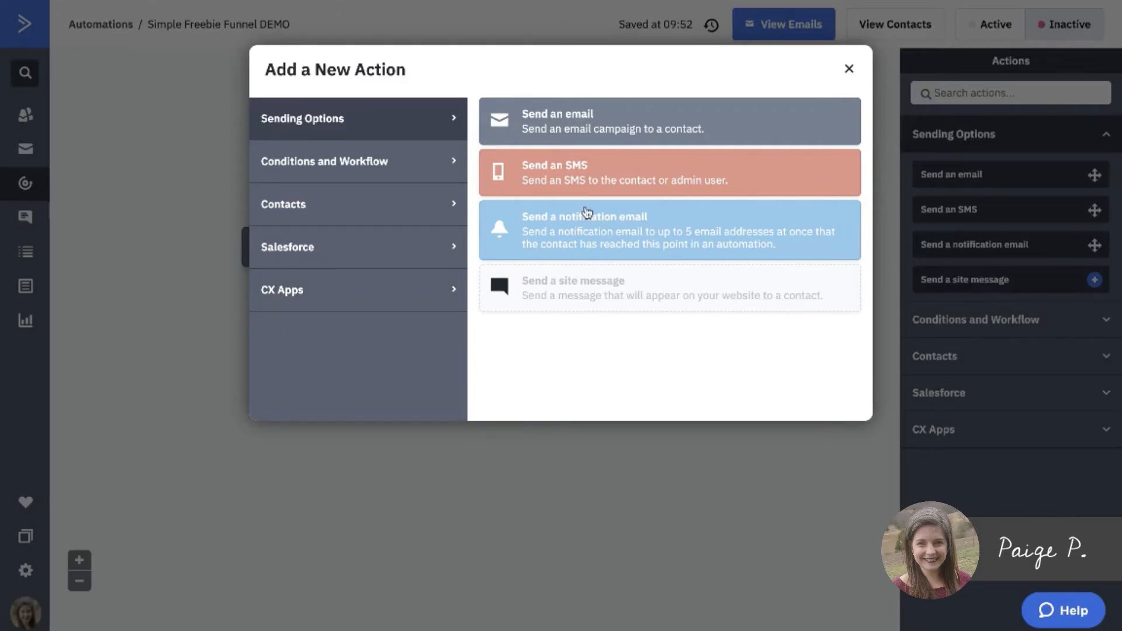
pyautogui.click(397, 168)
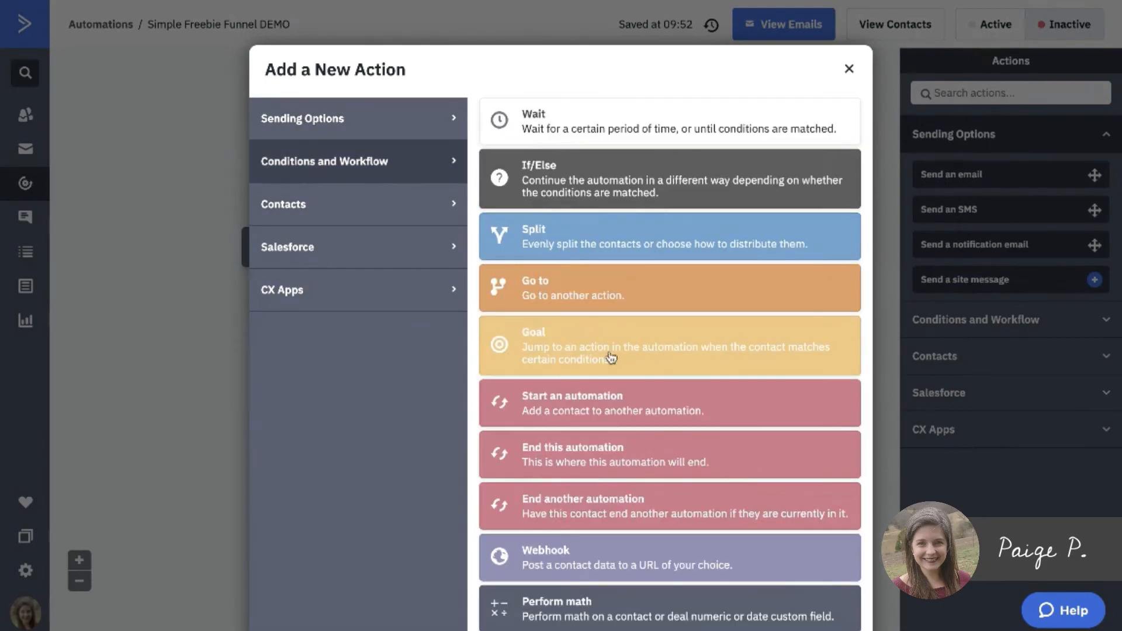
pyautogui.click(577, 463)
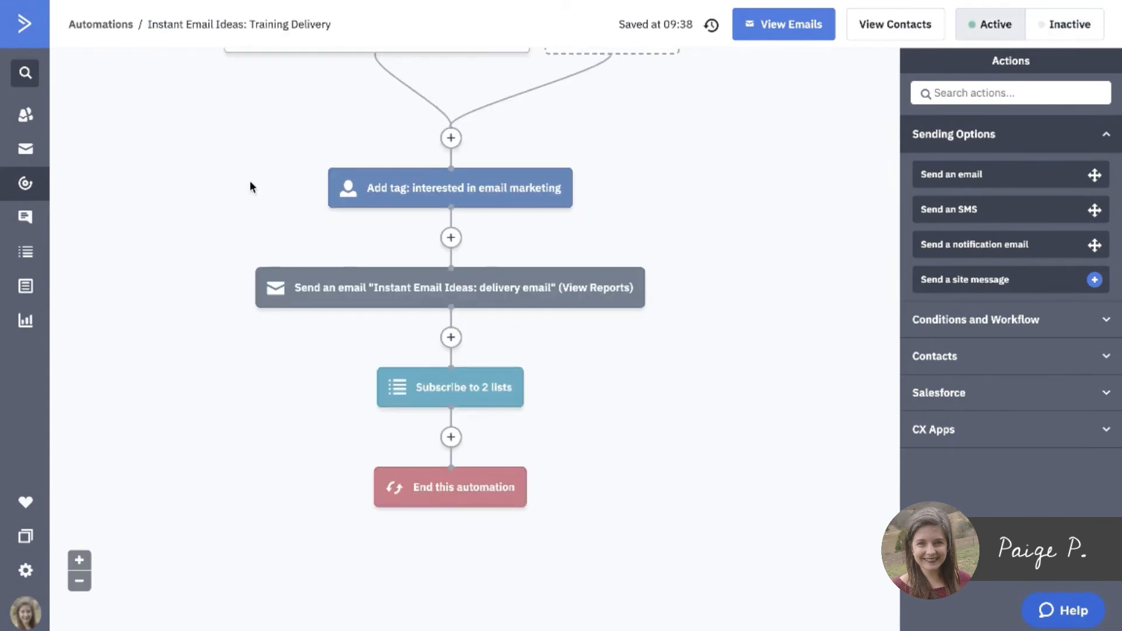
# Step: Check the order of actions in the existing "Instant Email Ideas: Training Delivery" automation
pyautogui.scroll(2, 250, 184)
pyautogui.scroll(-2, 250, 183)
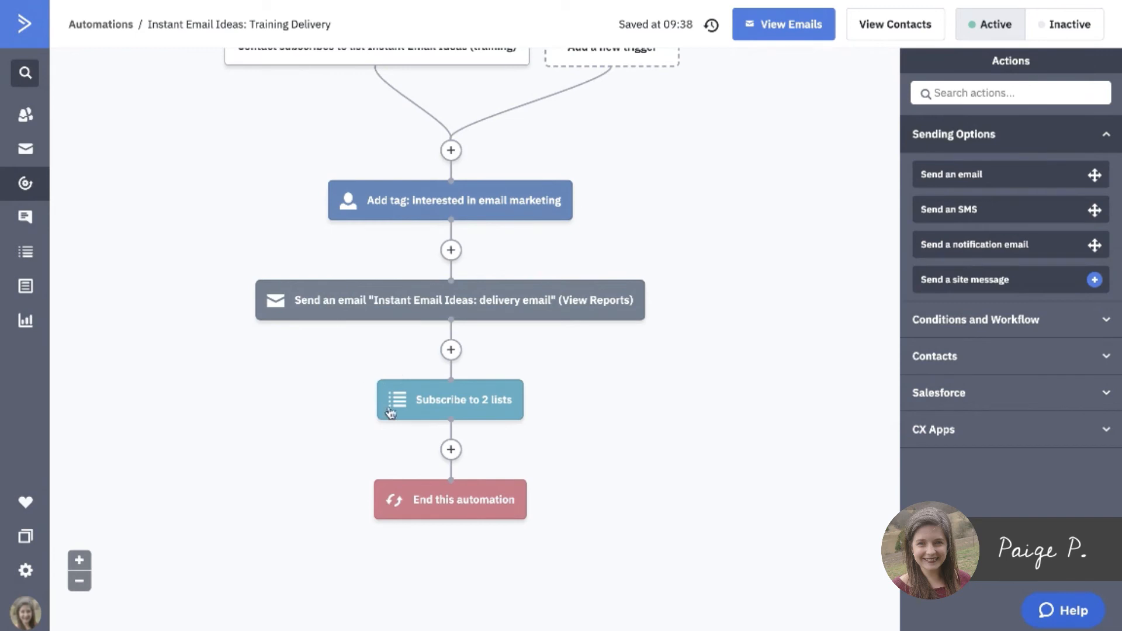
pyautogui.moveTo(391, 412)
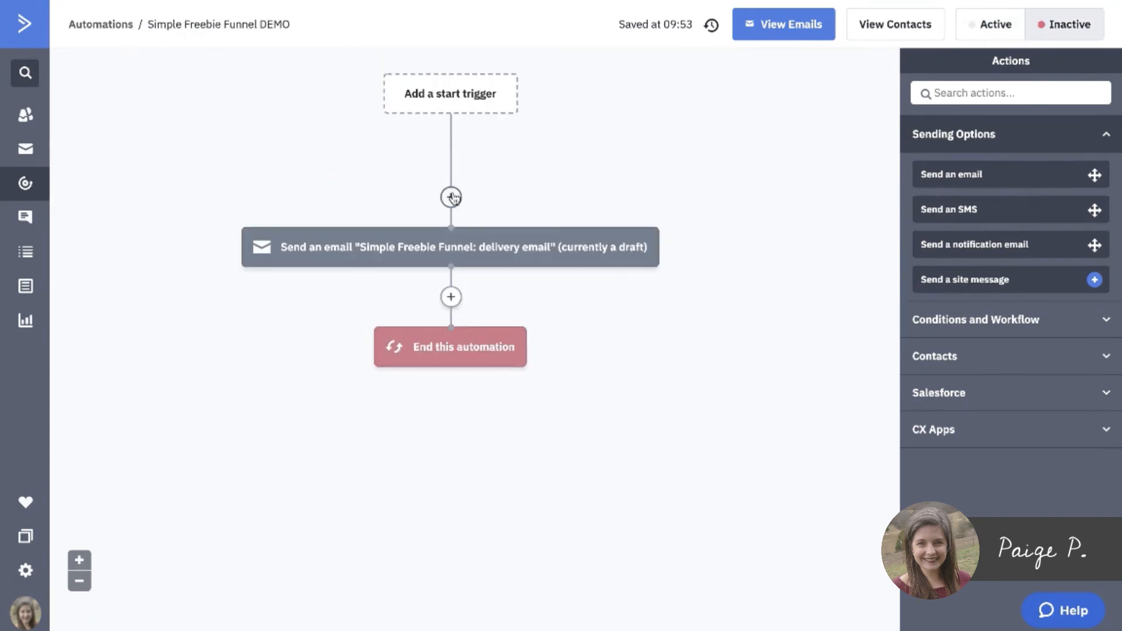
# Step: Add an Add a tag action before the delivery email, using the tag "interested in email marketing"
pyautogui.click(451, 197)
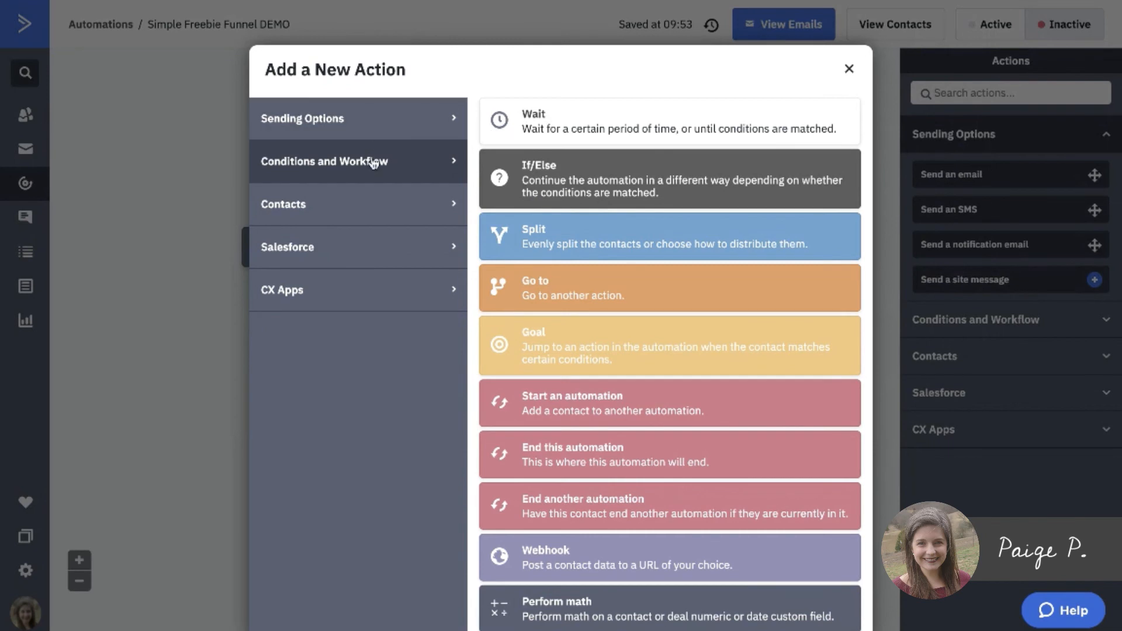
pyautogui.click(388, 124)
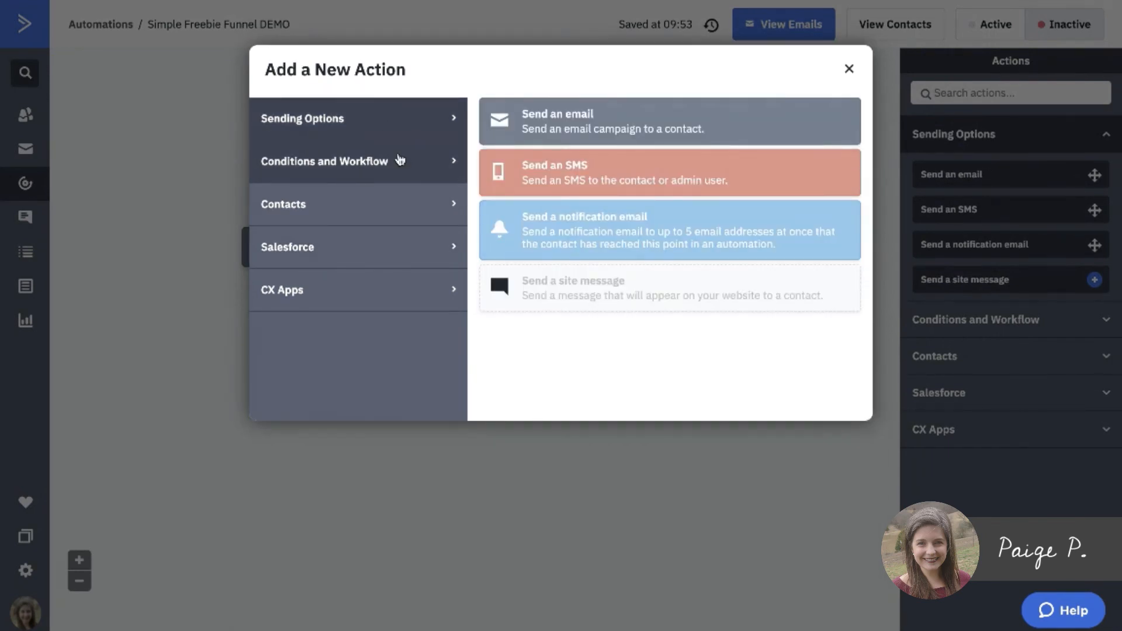
pyautogui.click(402, 161)
pyautogui.click(396, 221)
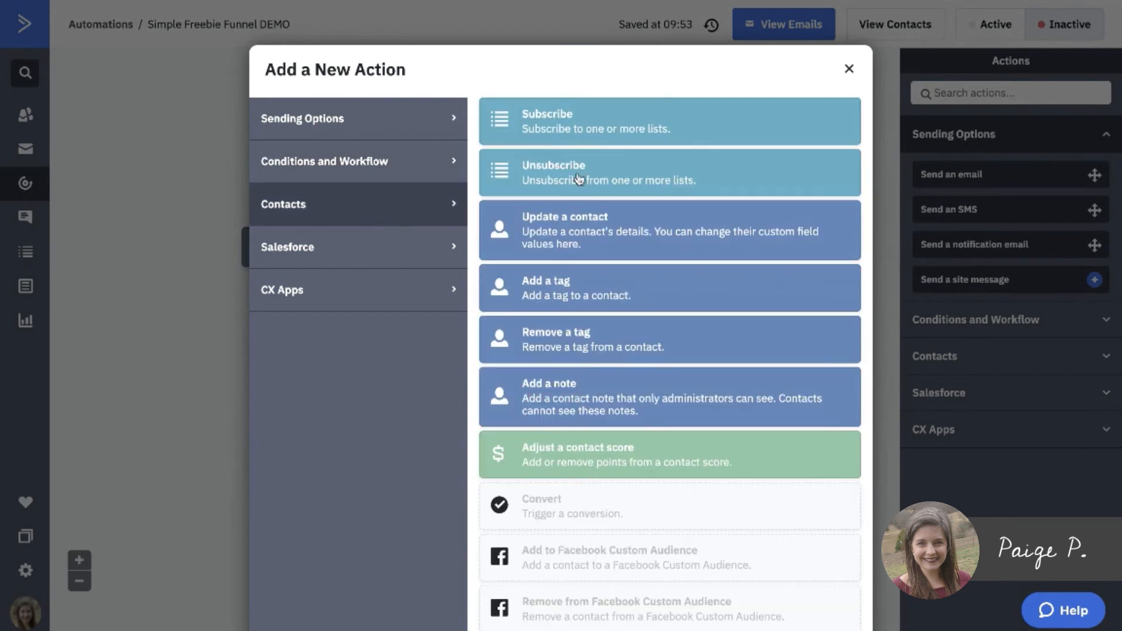
pyautogui.click(611, 291)
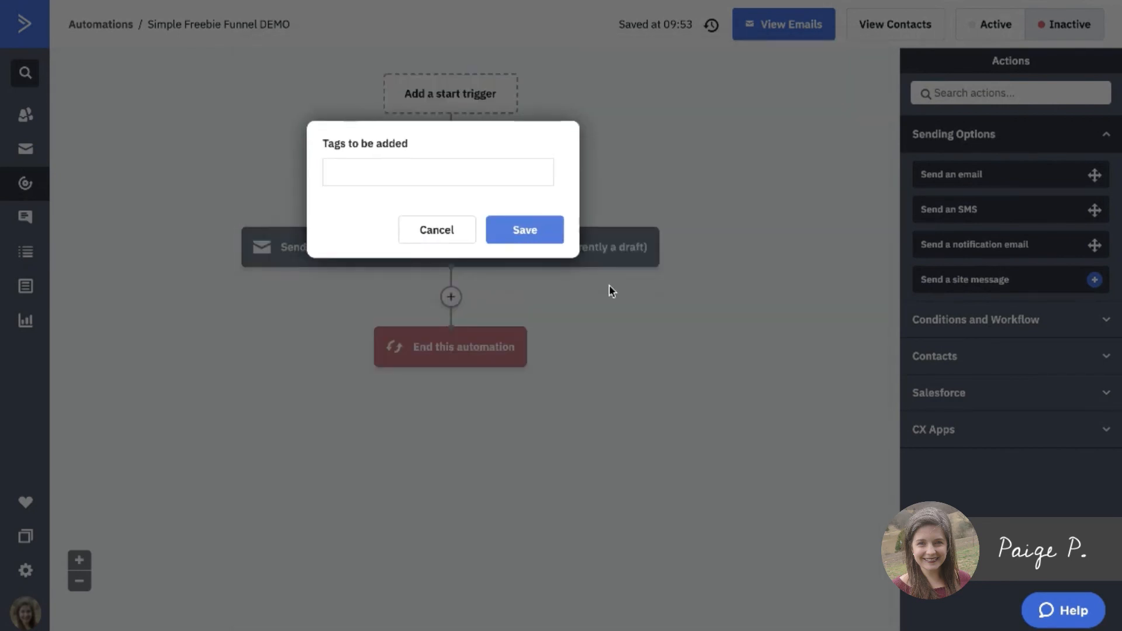
pyautogui.click(419, 165)
pyautogui.write('interest')
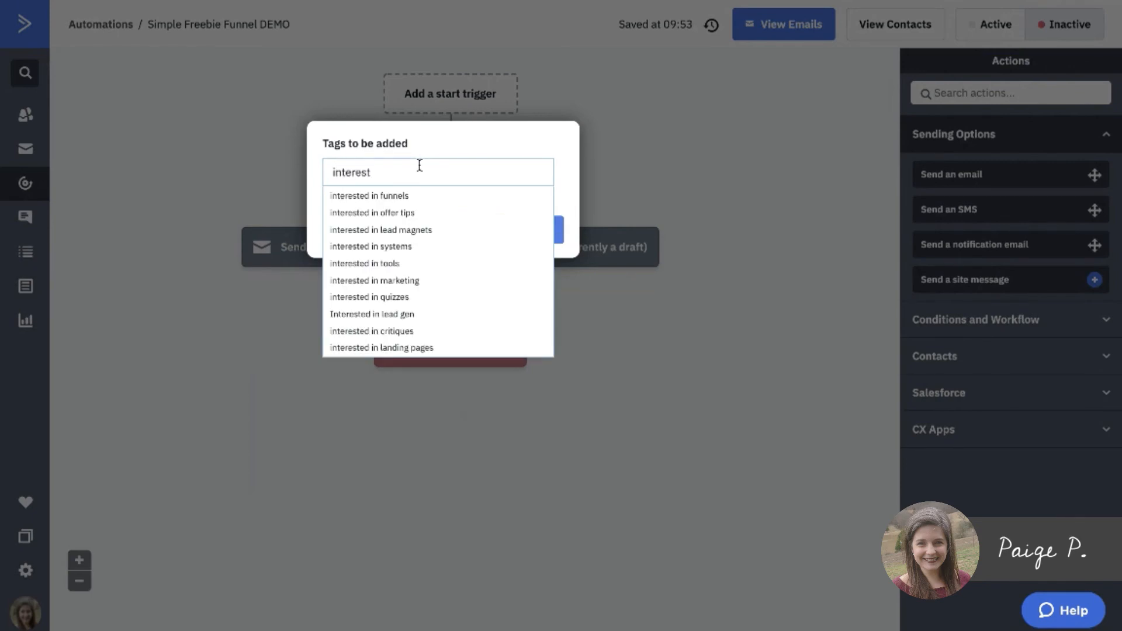
pyautogui.write('ed in ema')
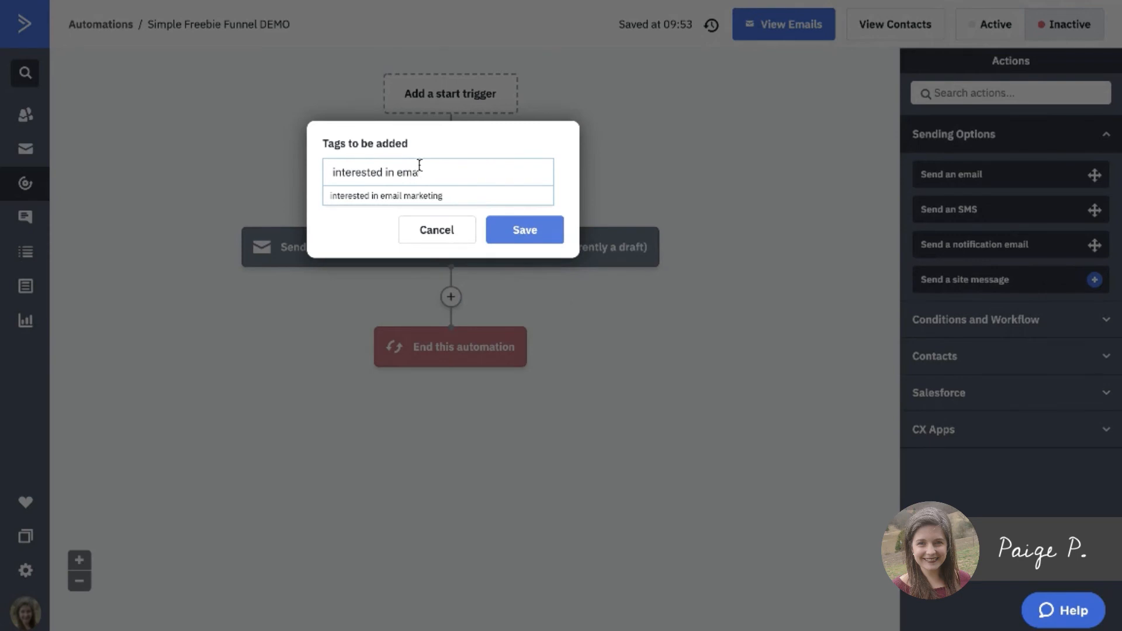
pyautogui.click(413, 195)
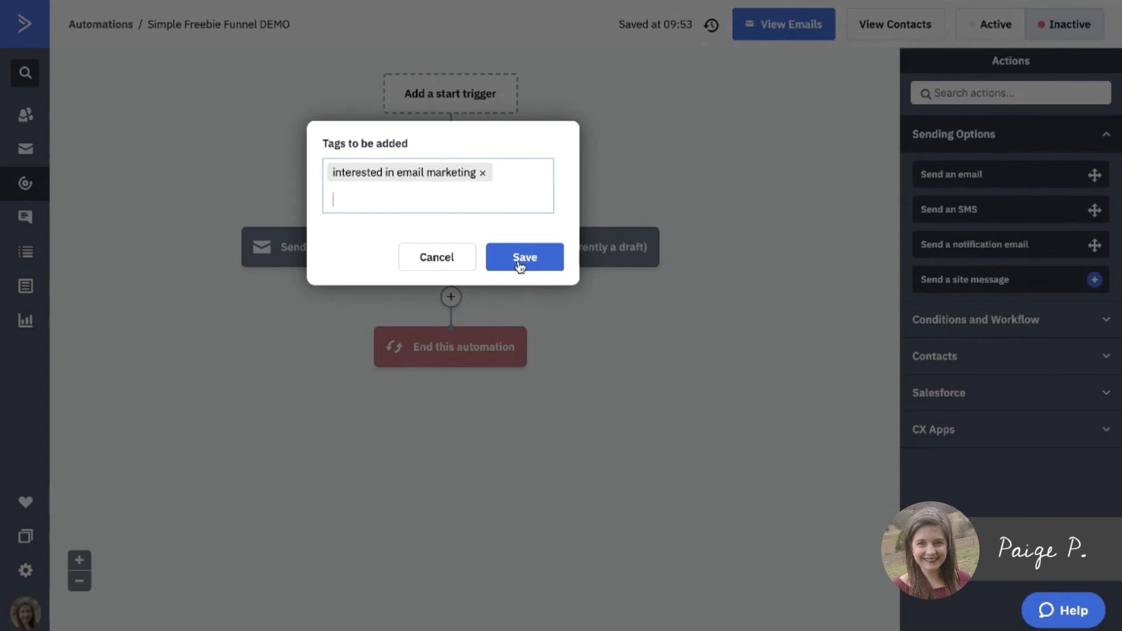
pyautogui.click(519, 264)
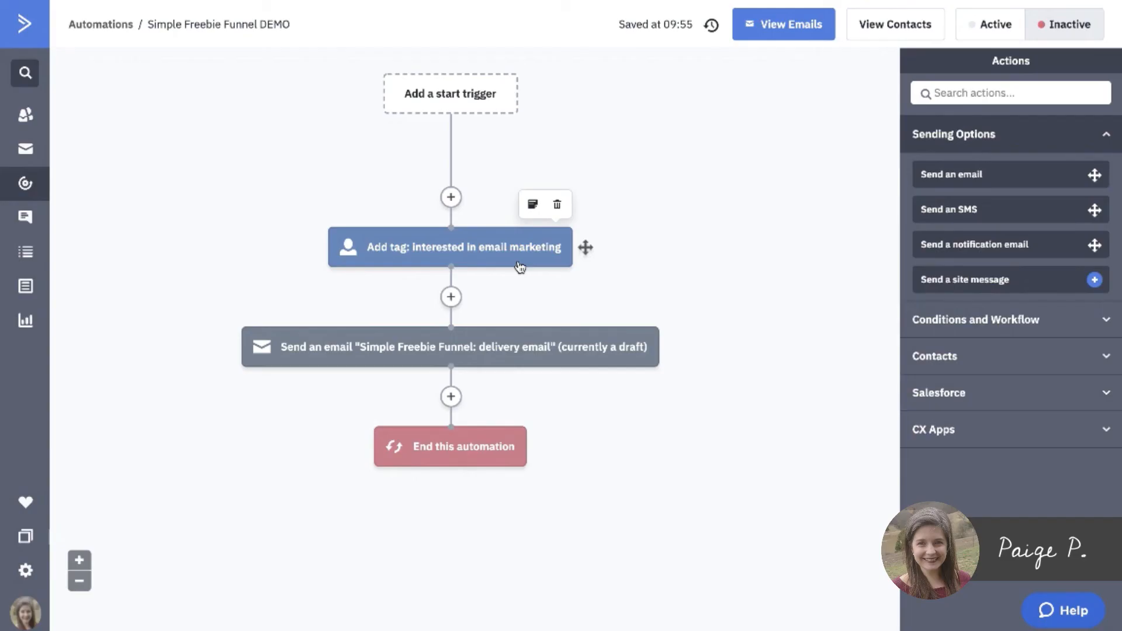
# Step: Add a Subscribe action after the delivery email for the lists "Newsletter: Copy & Funnels" and "Newsletter: Systems & Ops"
pyautogui.click(451, 397)
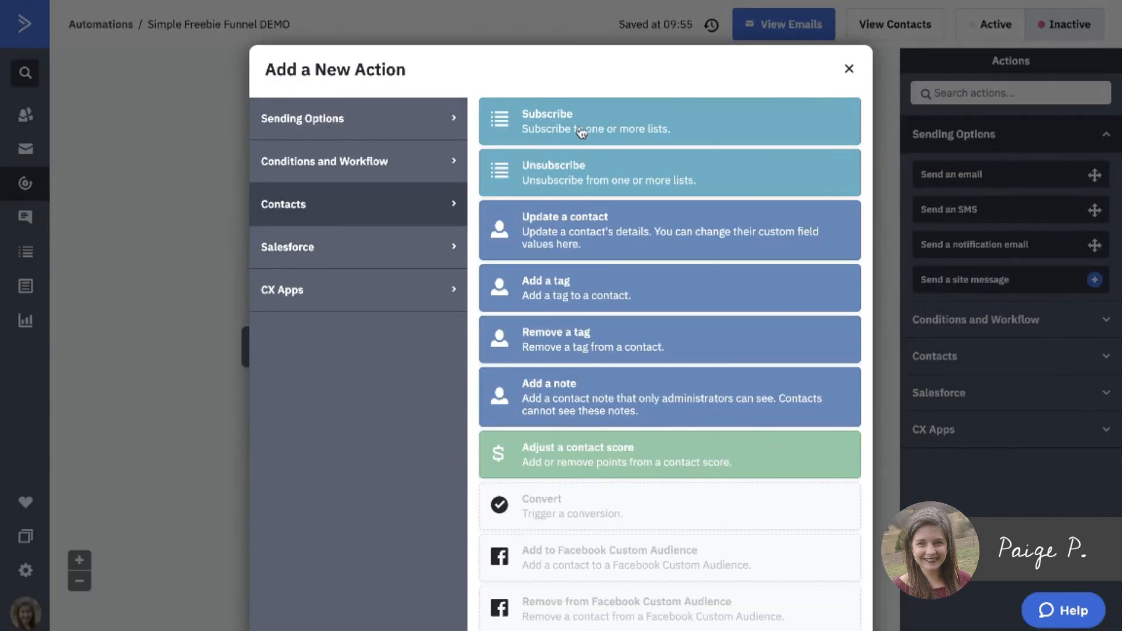
pyautogui.click(548, 138)
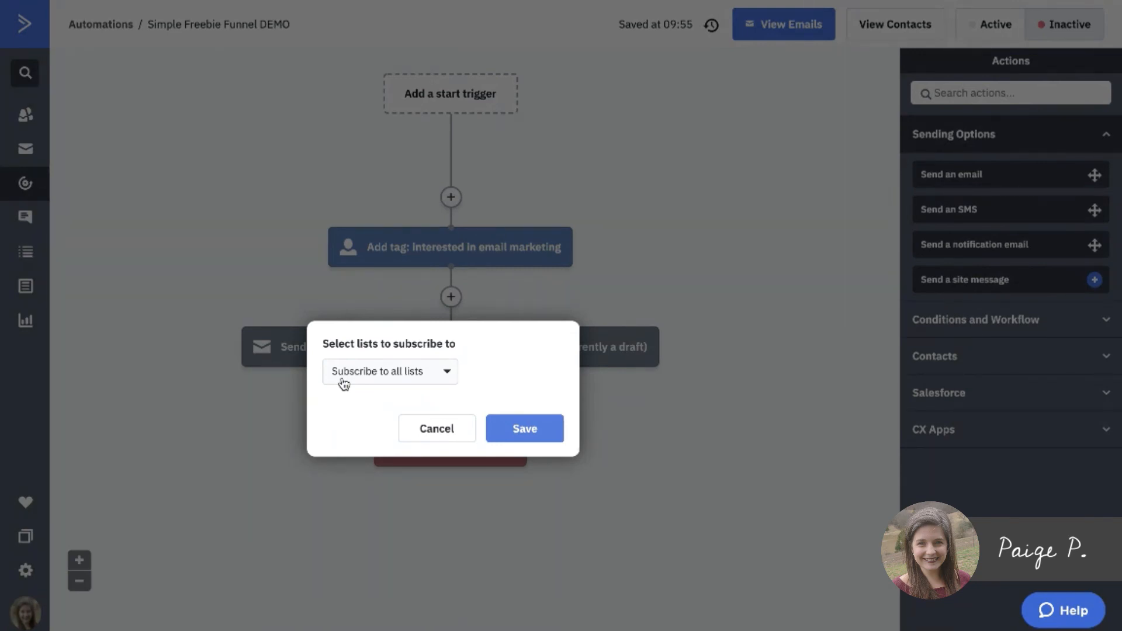
pyautogui.click(343, 380)
pyautogui.scroll(-3, 386, 501)
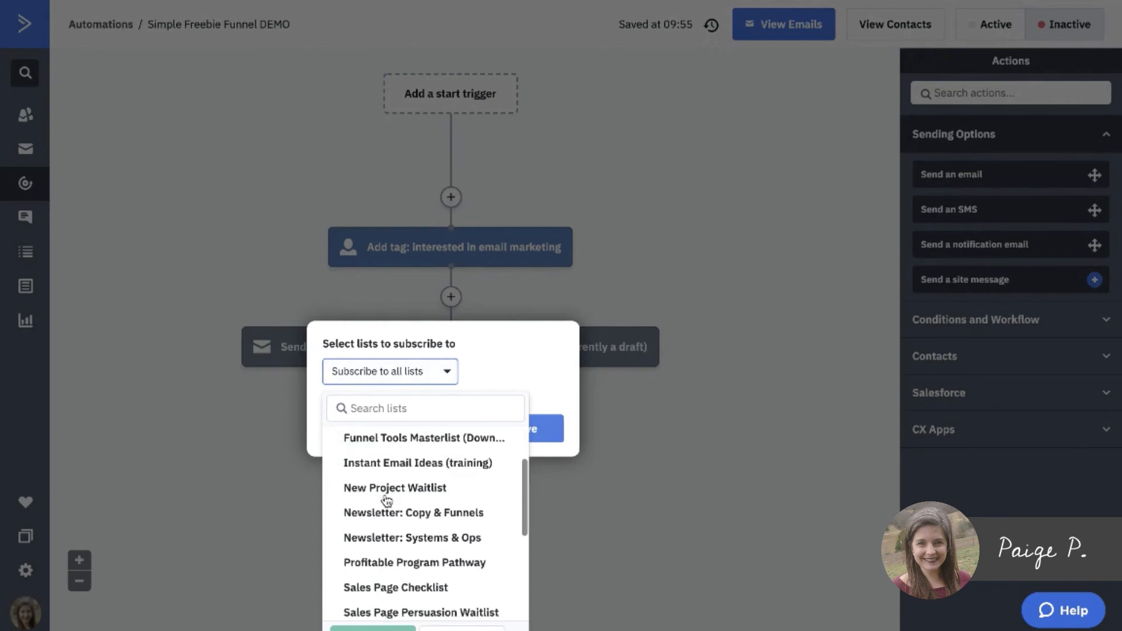
pyautogui.click(369, 519)
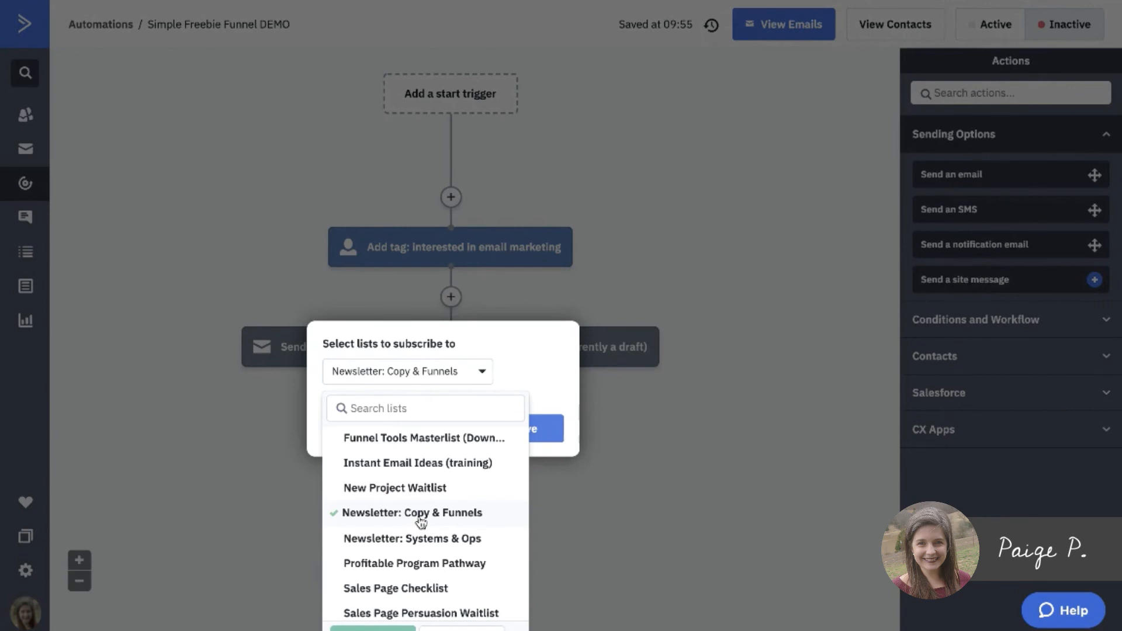
pyautogui.click(411, 538)
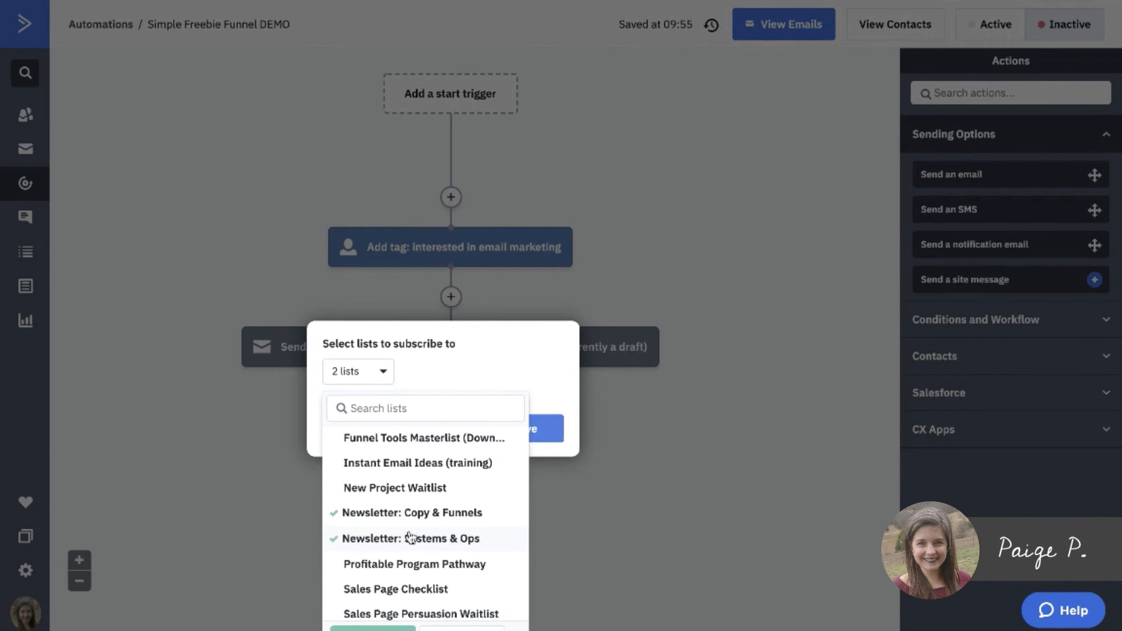
pyautogui.scroll(-2, 409, 538)
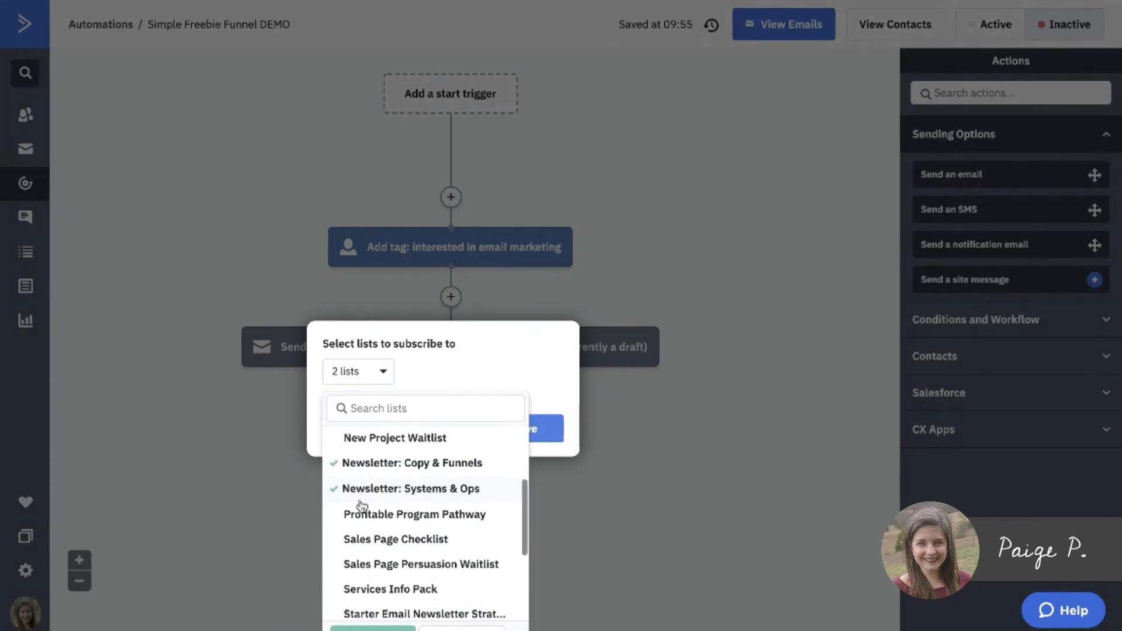
pyautogui.scroll(-4, 362, 506)
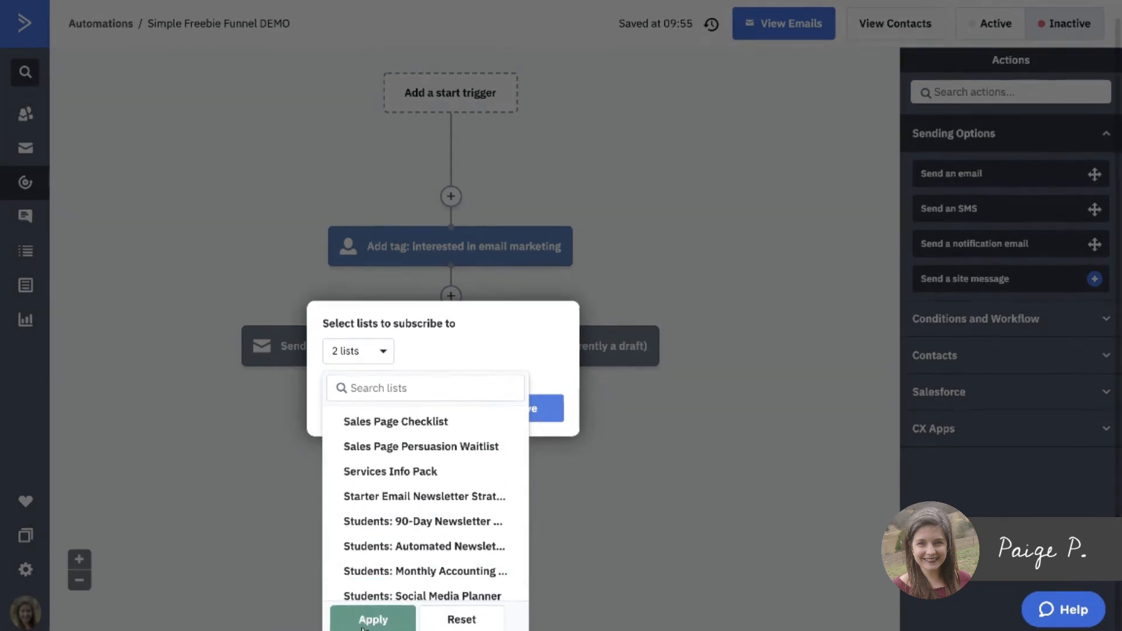
pyautogui.click(363, 626)
pyautogui.click(535, 436)
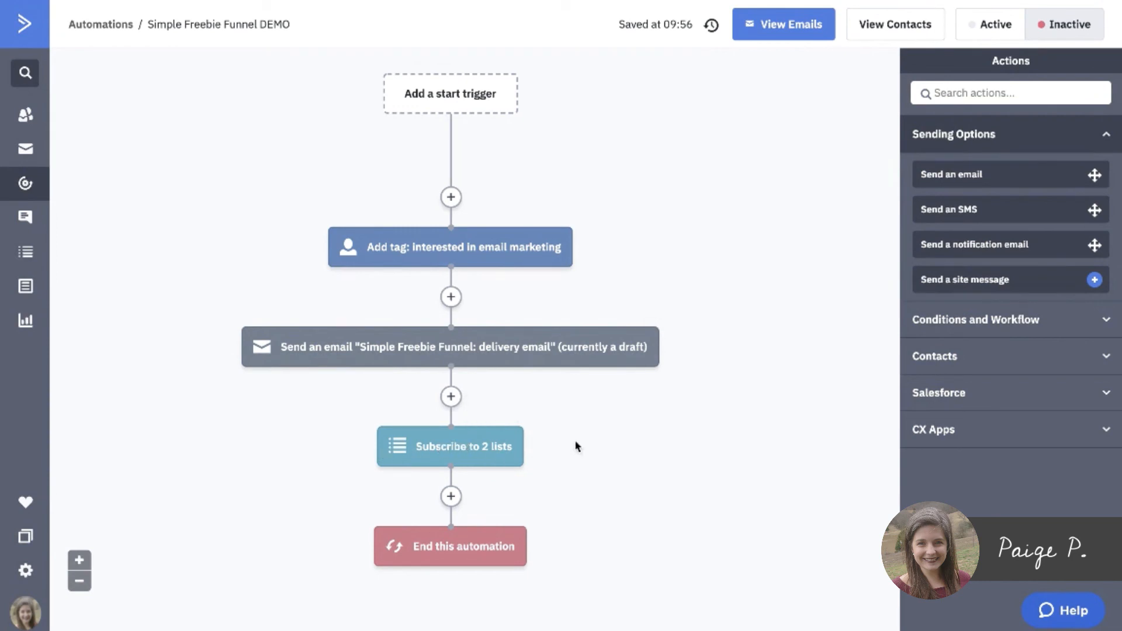
# Step: Add a "Subscribes to a list" start trigger for the list "Instant Email Ideas (training)" and choose how often it runs
pyautogui.click(454, 108)
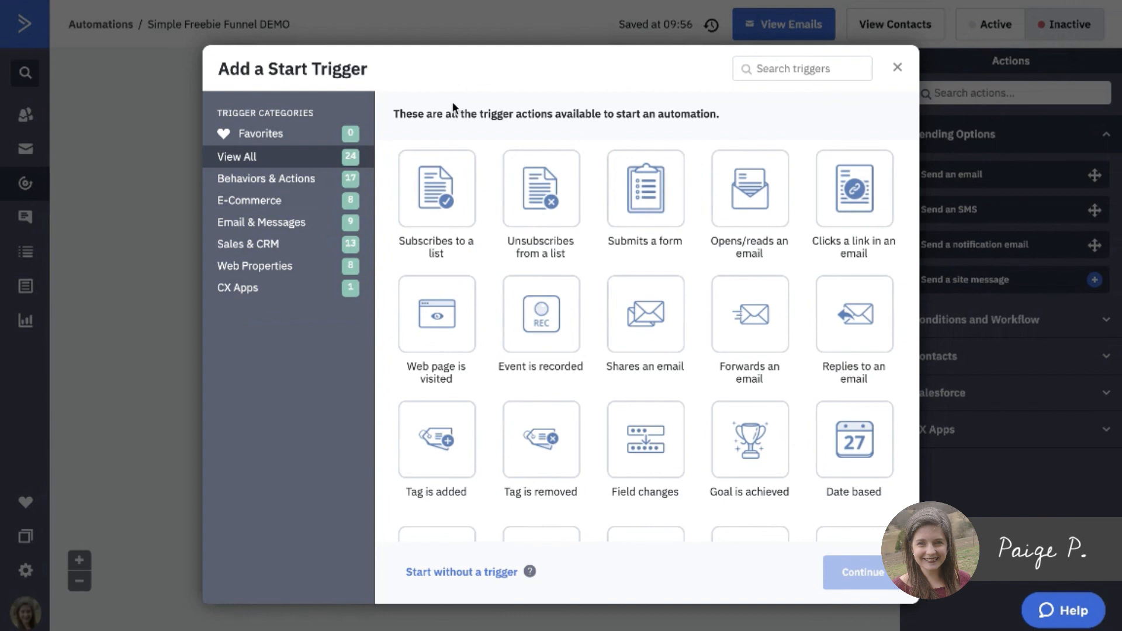
pyautogui.click(441, 195)
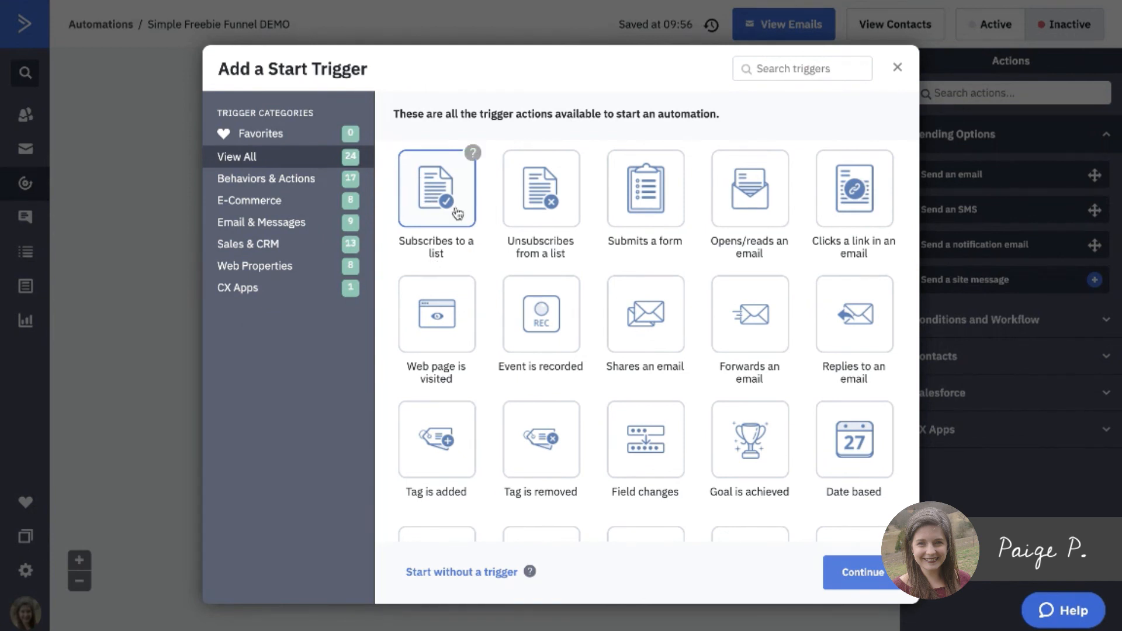
pyautogui.click(845, 574)
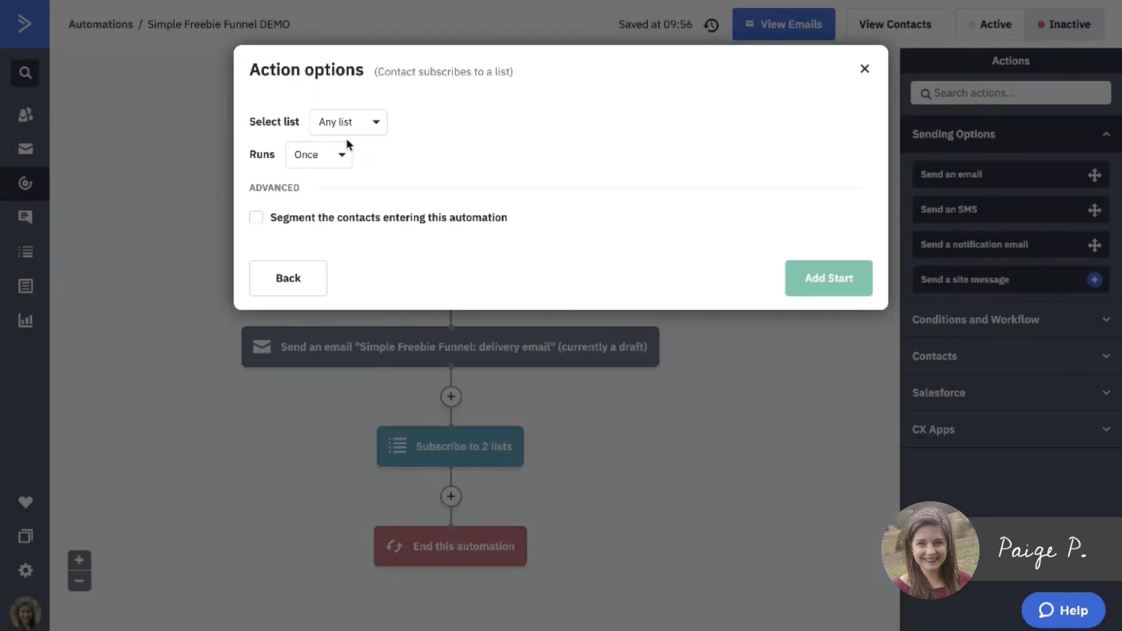
pyautogui.click(344, 126)
pyautogui.scroll(-2, 340, 206)
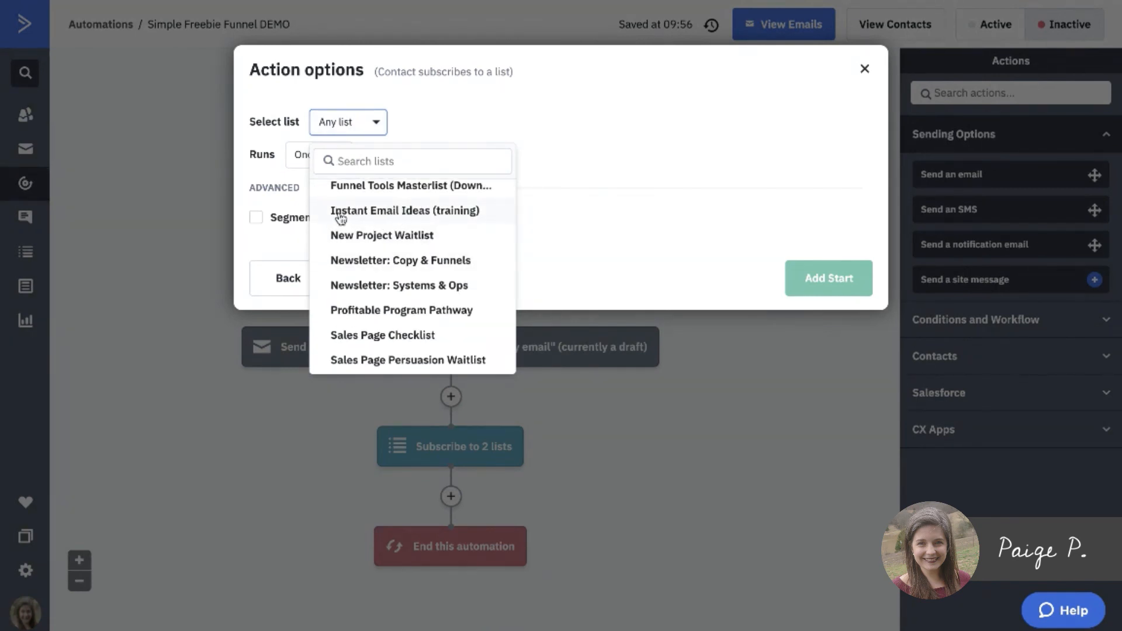
pyautogui.click(433, 213)
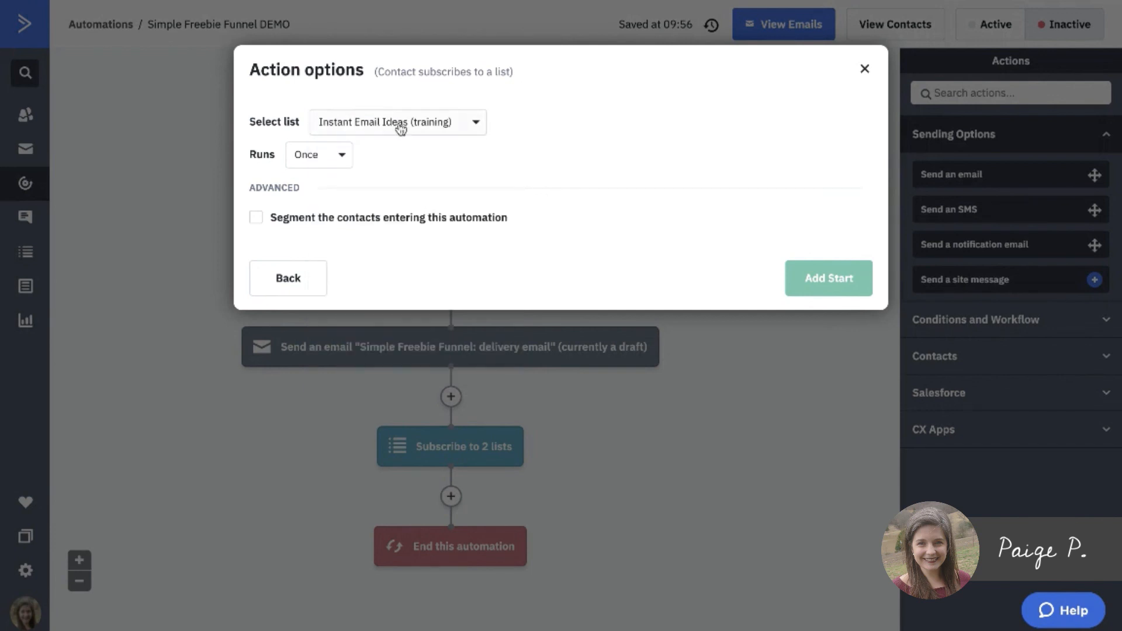
pyautogui.click(310, 159)
pyautogui.click(304, 214)
pyautogui.click(839, 270)
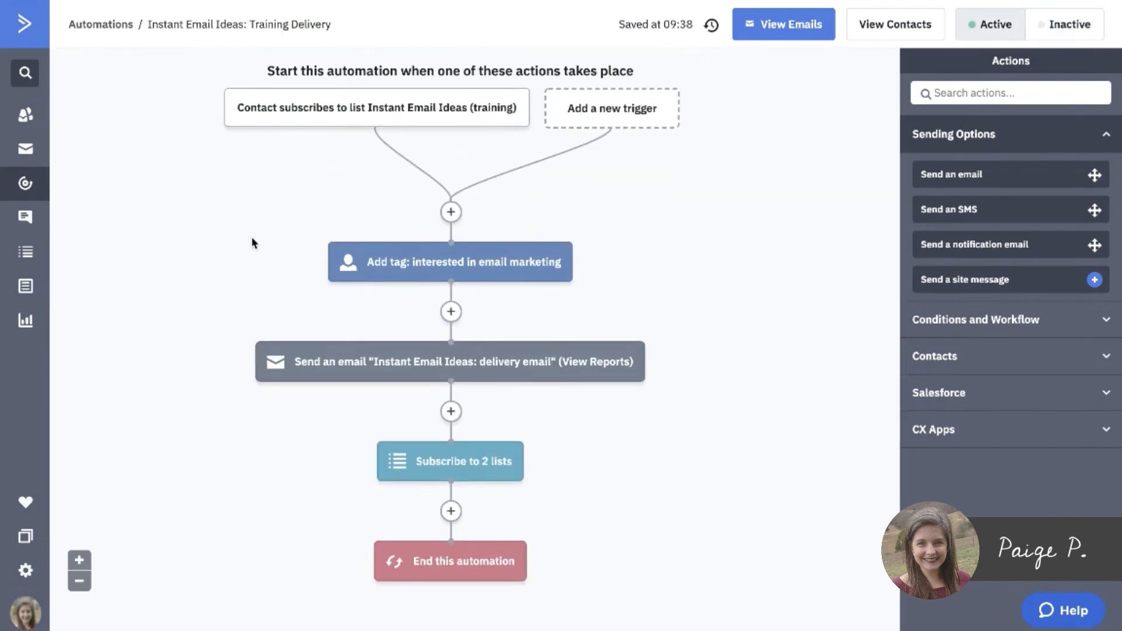
# Step: Switch the "Simple Freebie Funnel DEMO" automation to active and back to inactive
pyautogui.moveTo(288, 125)
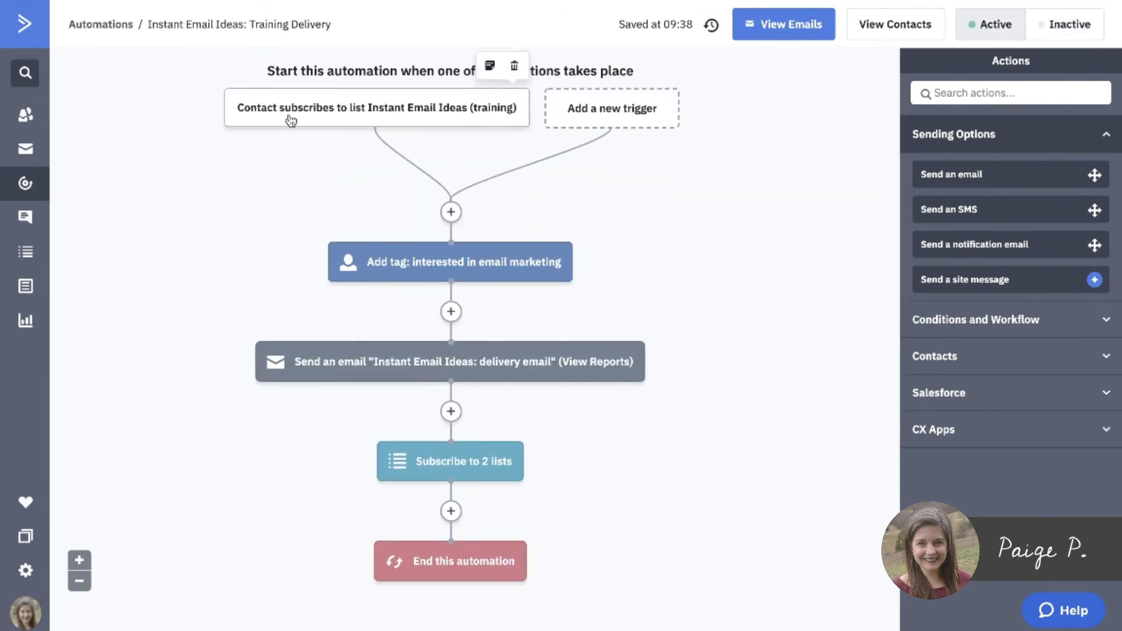
pyautogui.moveTo(383, 269)
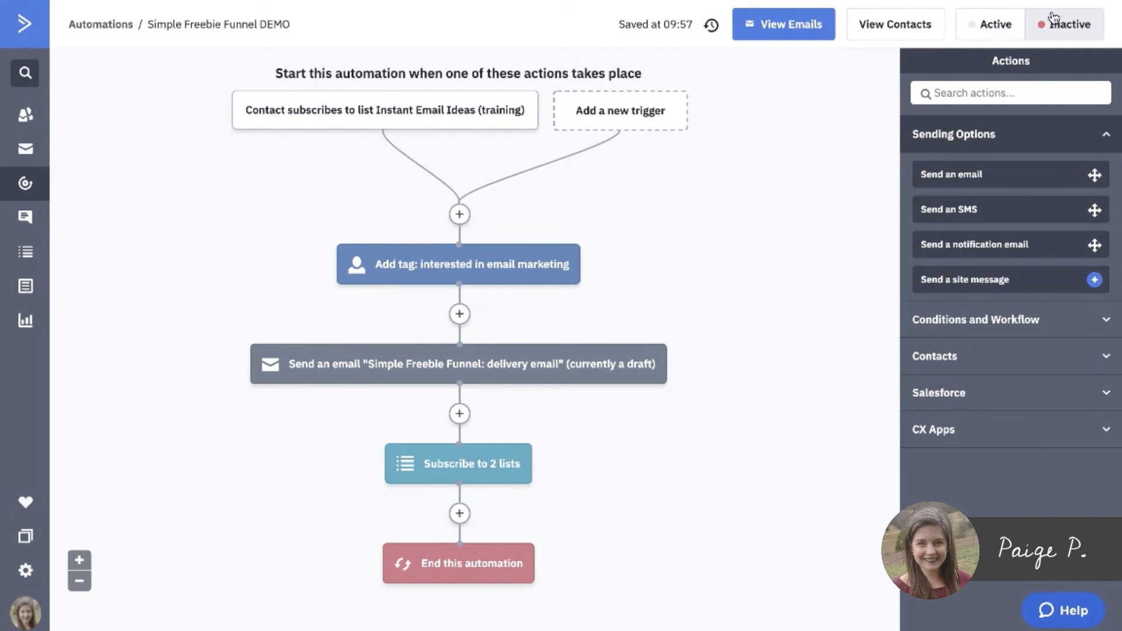
pyautogui.click(974, 27)
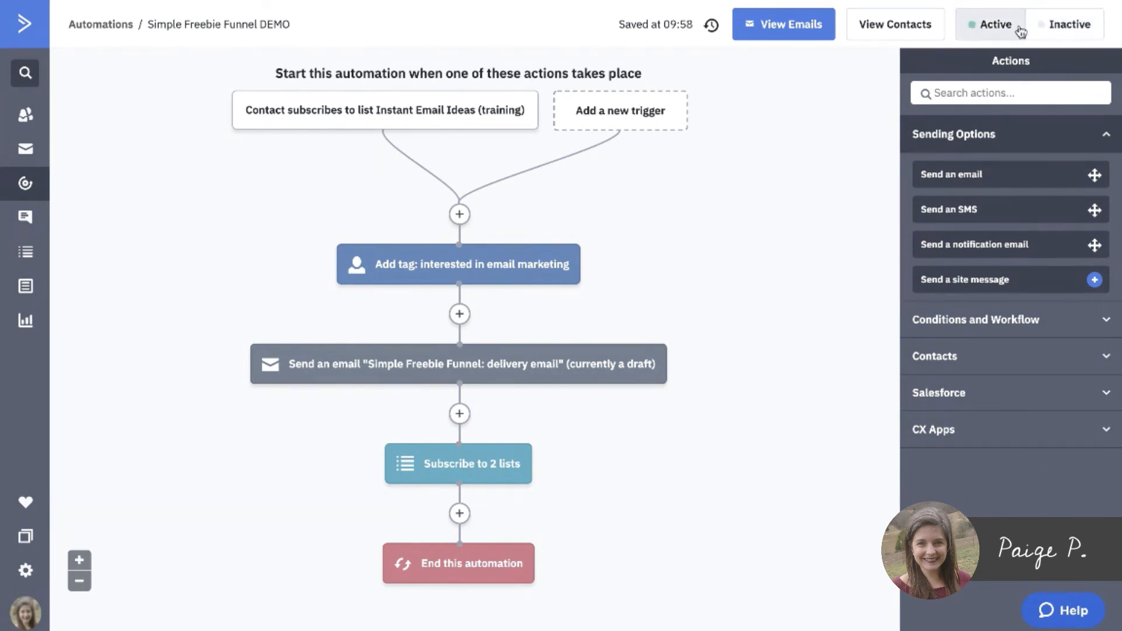
pyautogui.click(1070, 29)
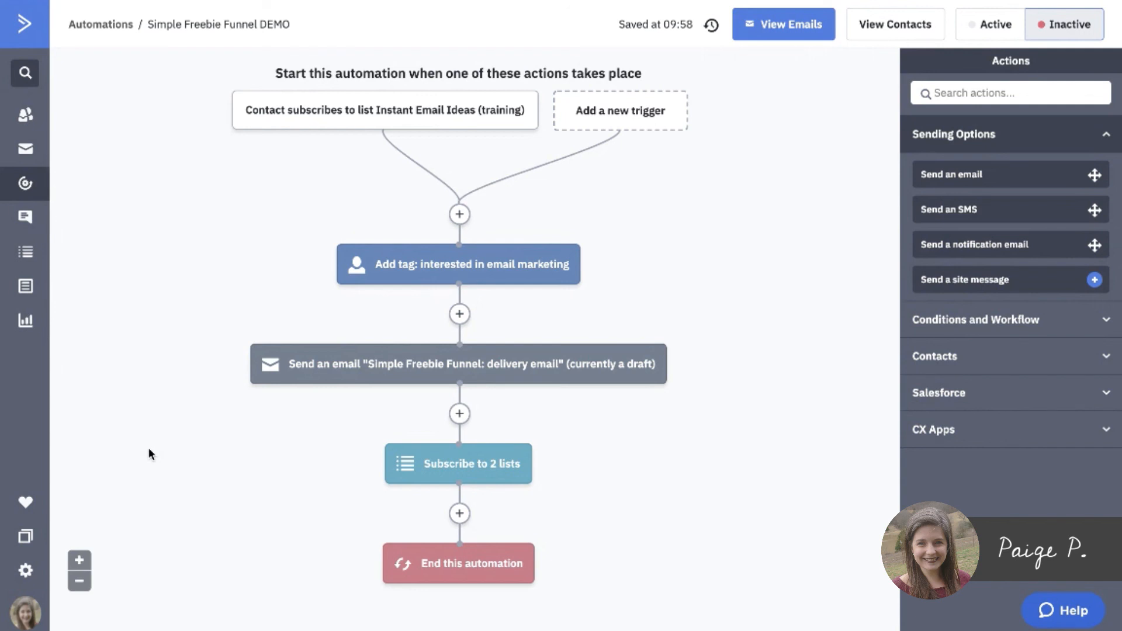
# Step: Add a Start an automation action after the Subscribe action, entering contacts into "DEMO: Automated Newsletter ([topic], [#] weeks)"
pyautogui.click(459, 514)
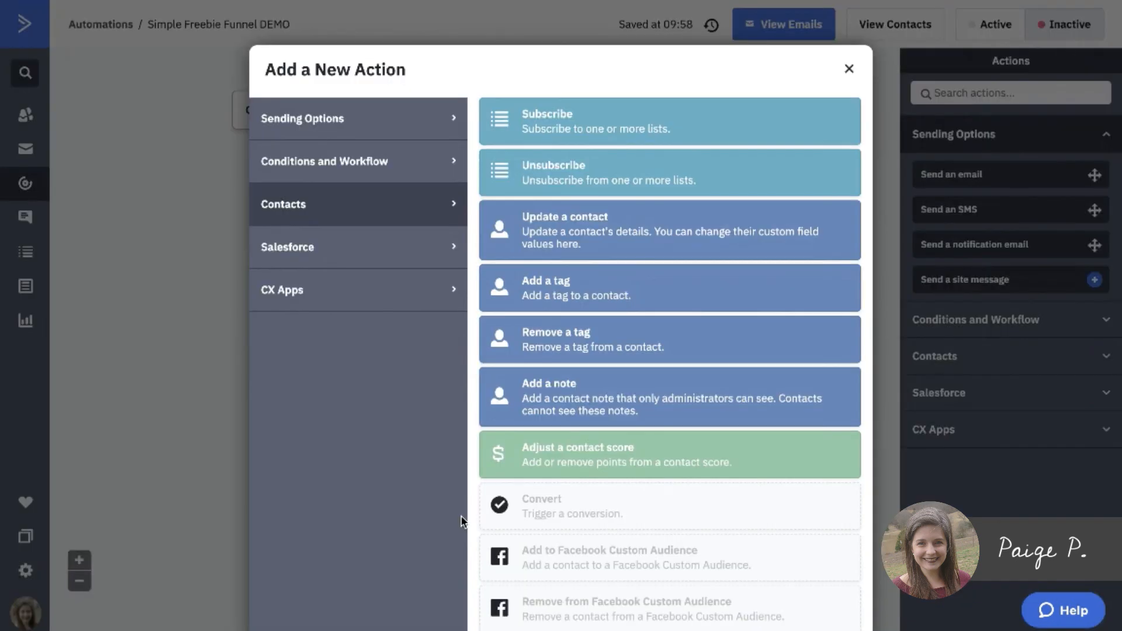
pyautogui.click(367, 162)
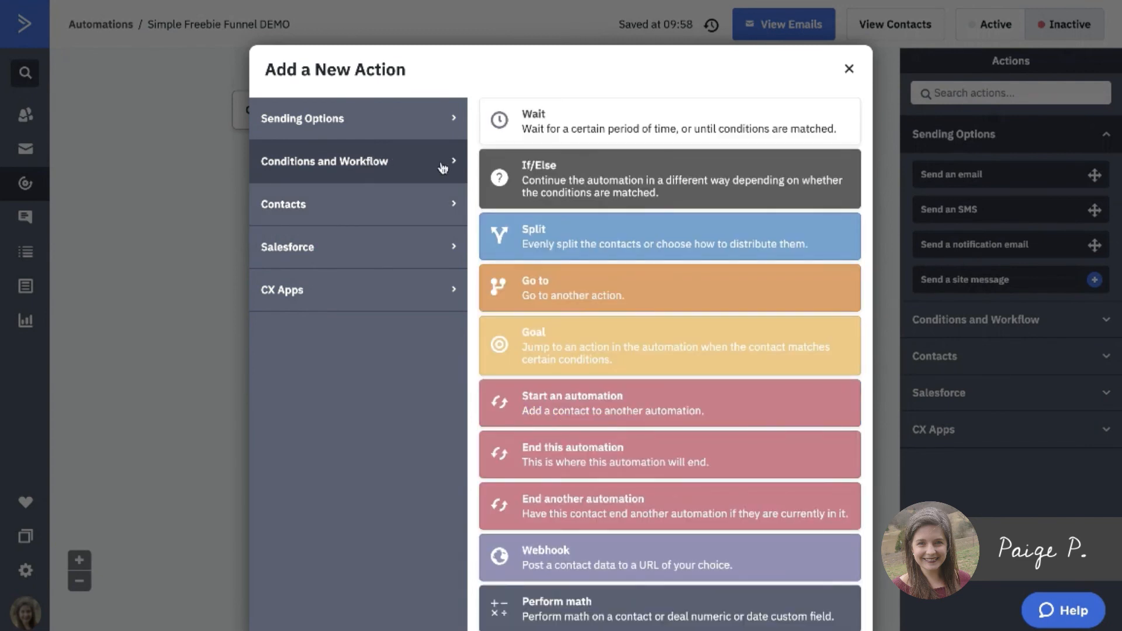
pyautogui.click(595, 412)
pyautogui.click(431, 490)
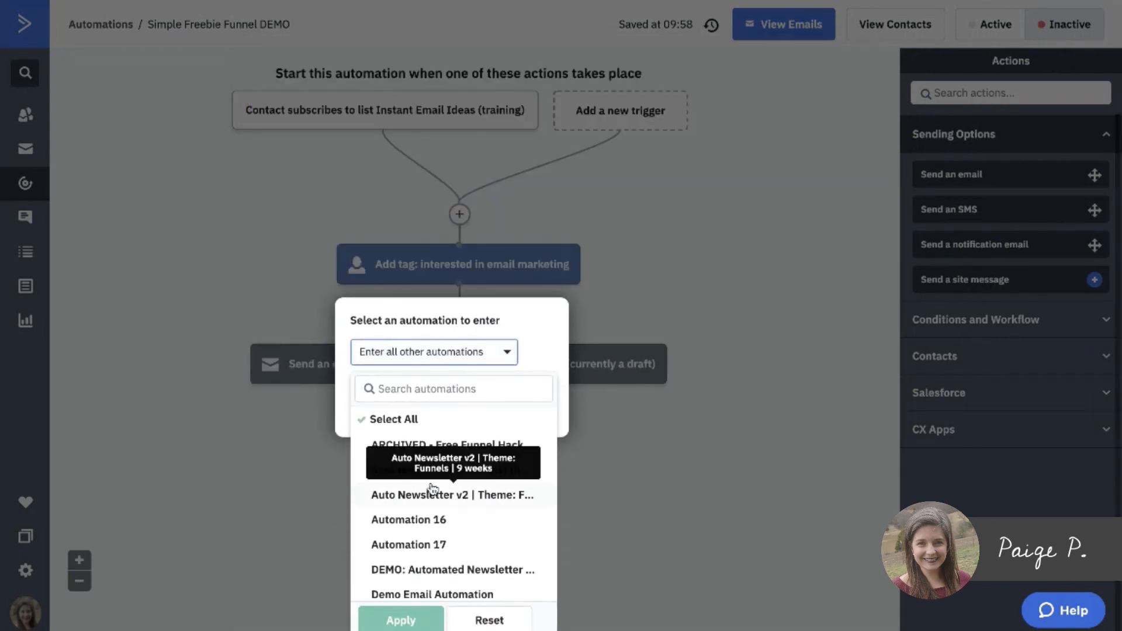
pyautogui.scroll(-5, 437, 479)
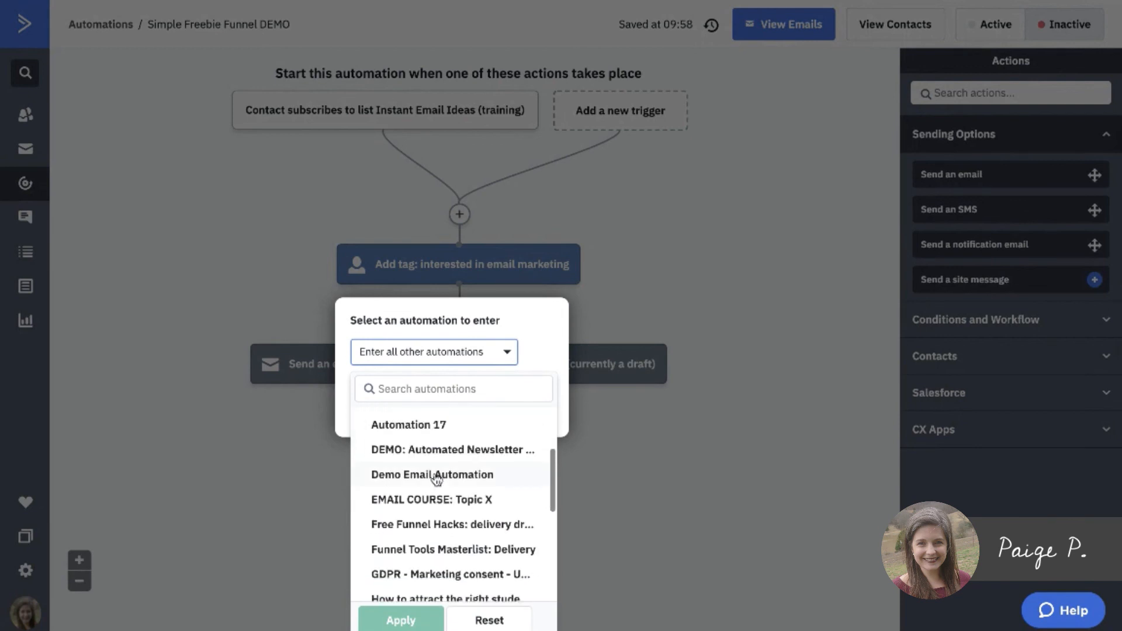
pyautogui.scroll(-1, 437, 480)
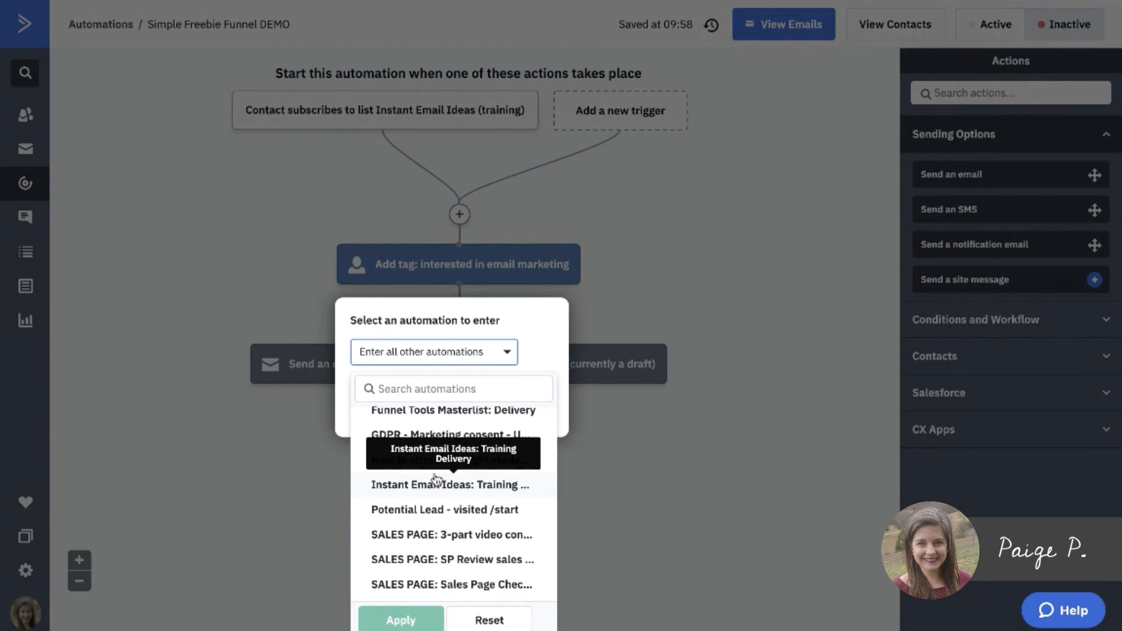
pyautogui.scroll(-3, 439, 537)
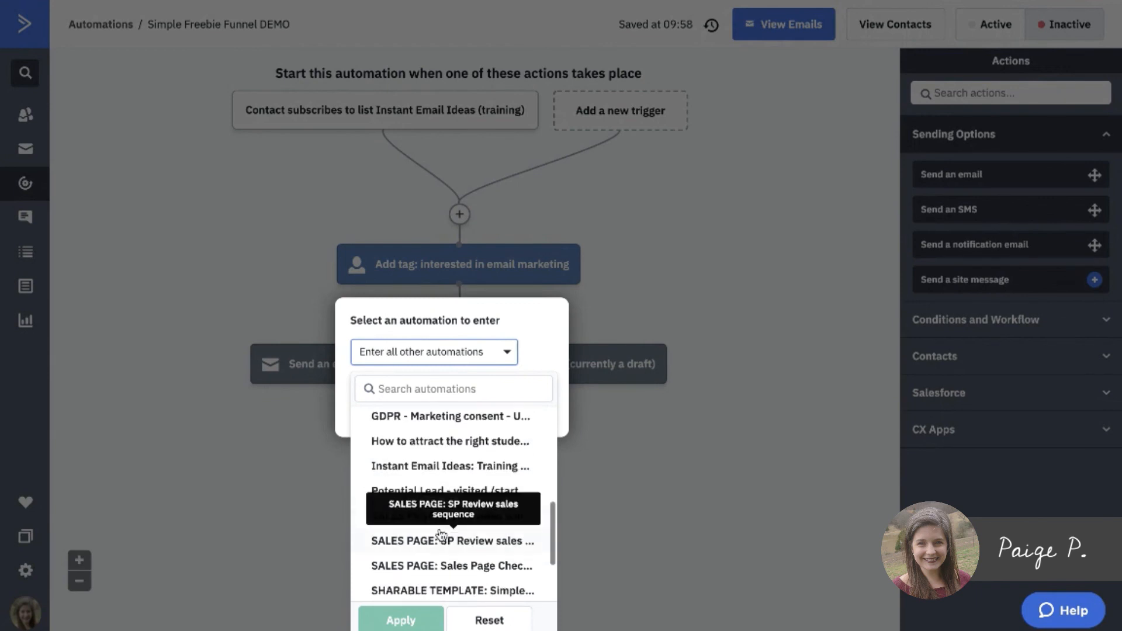
pyautogui.scroll(-2, 439, 553)
pyautogui.scroll(5, 462, 486)
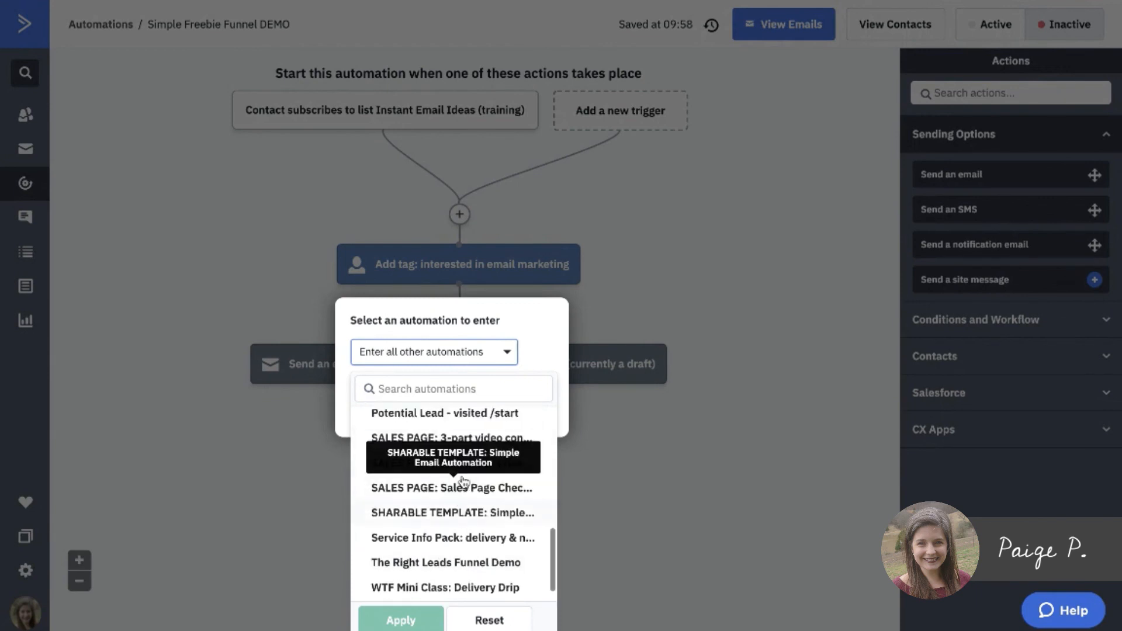
pyautogui.scroll(5, 456, 483)
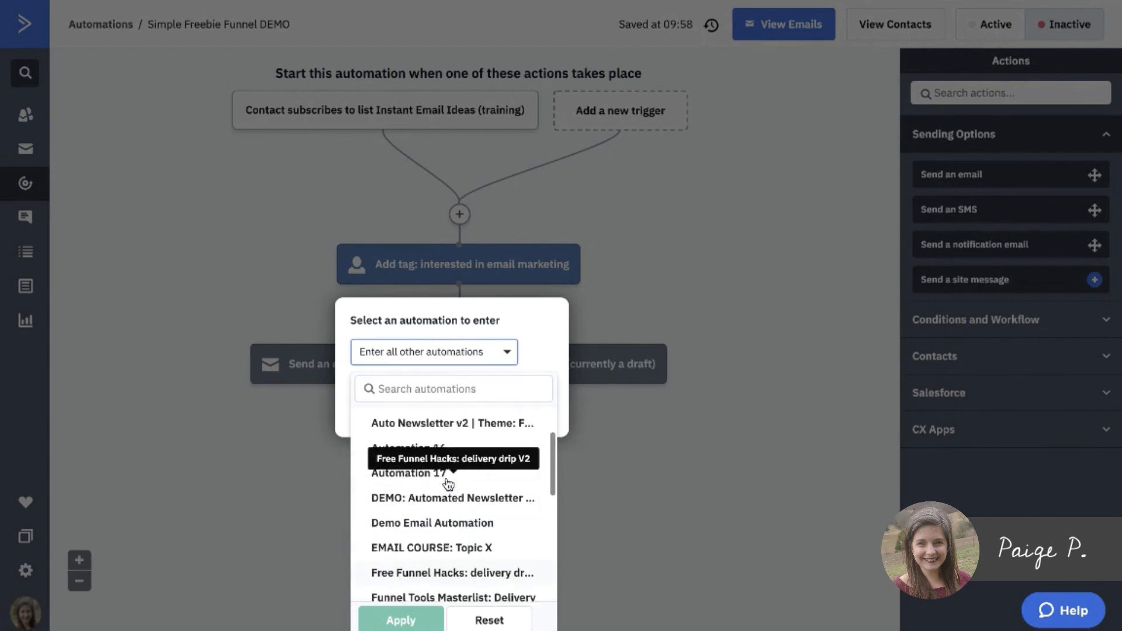
pyautogui.click(429, 522)
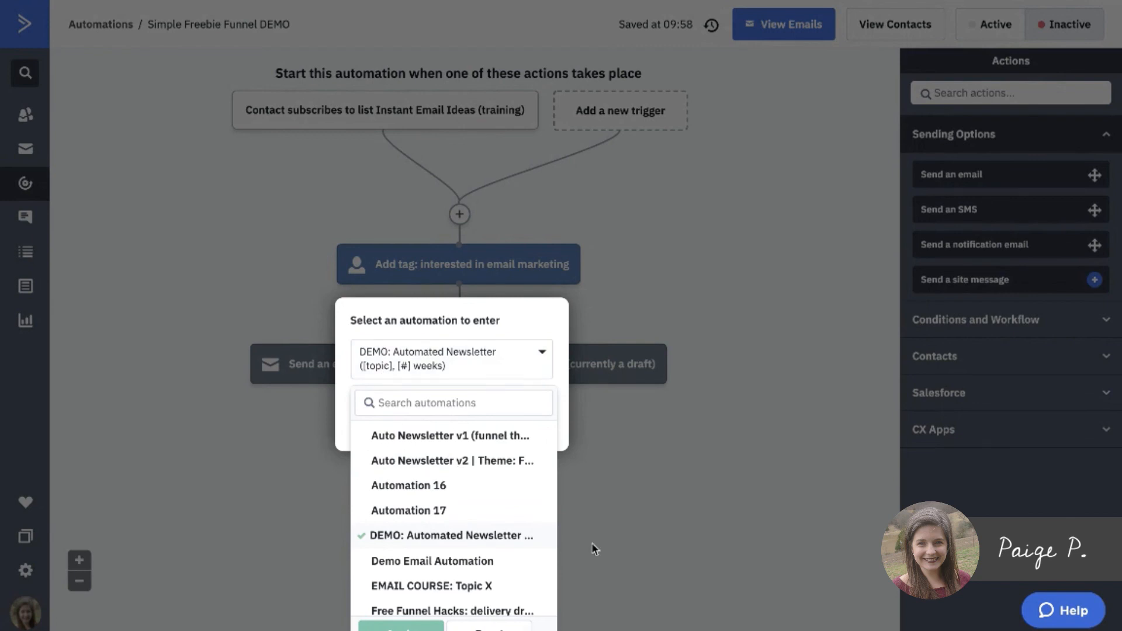
pyautogui.click(401, 620)
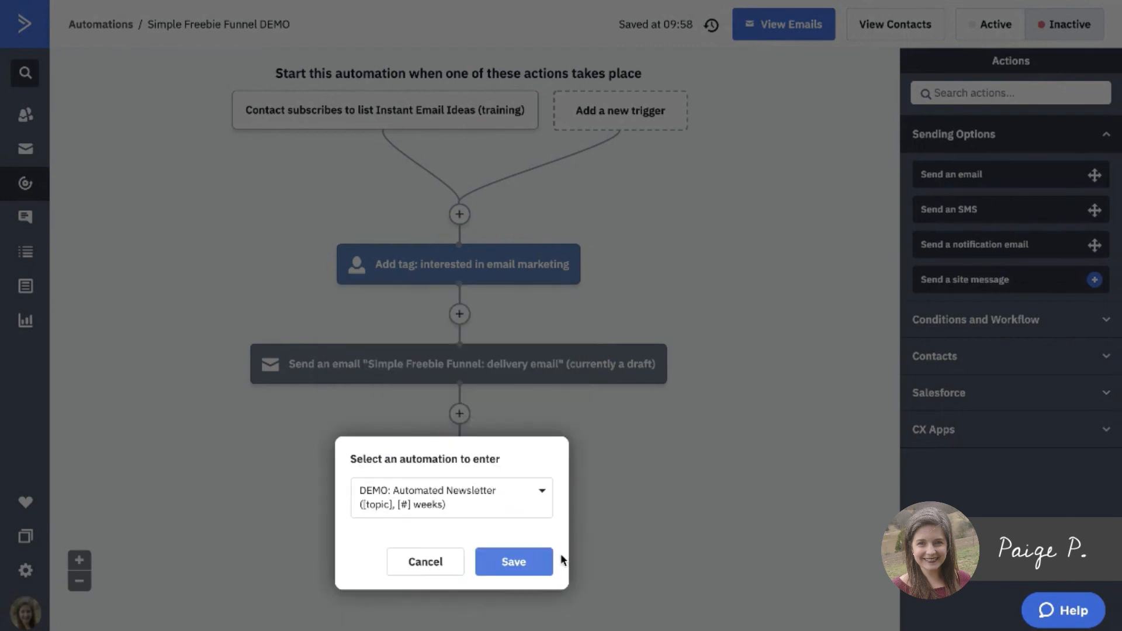
pyautogui.click(513, 563)
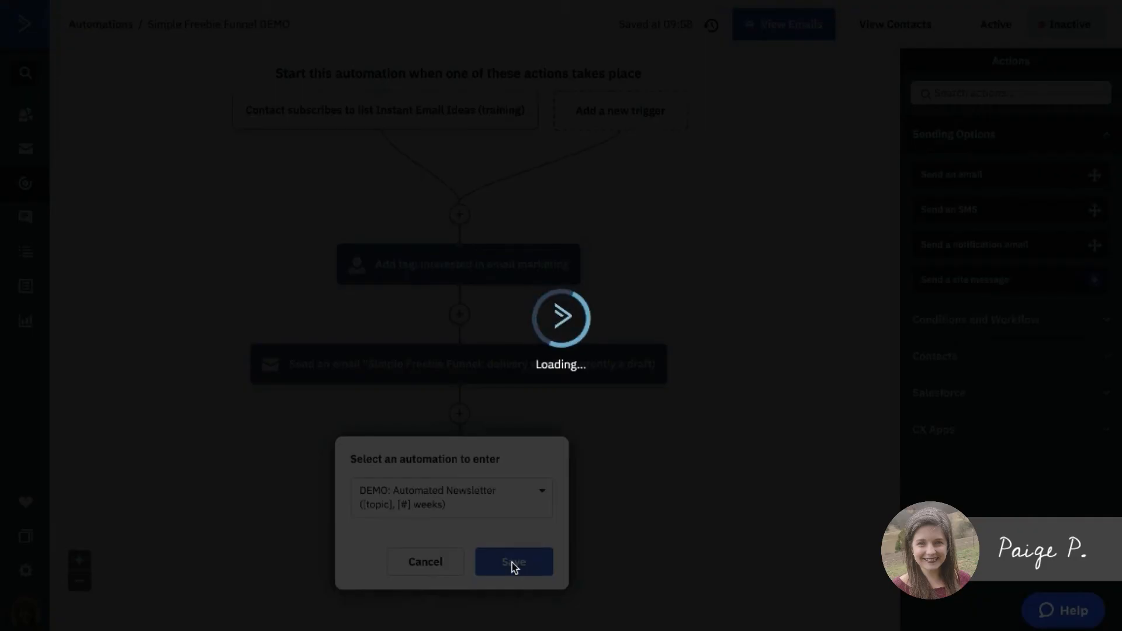
# Step: Add a Wait action of 1 day between the Subscribe action and the action that enters the newsletter automation
pyautogui.scroll(-1, 656, 447)
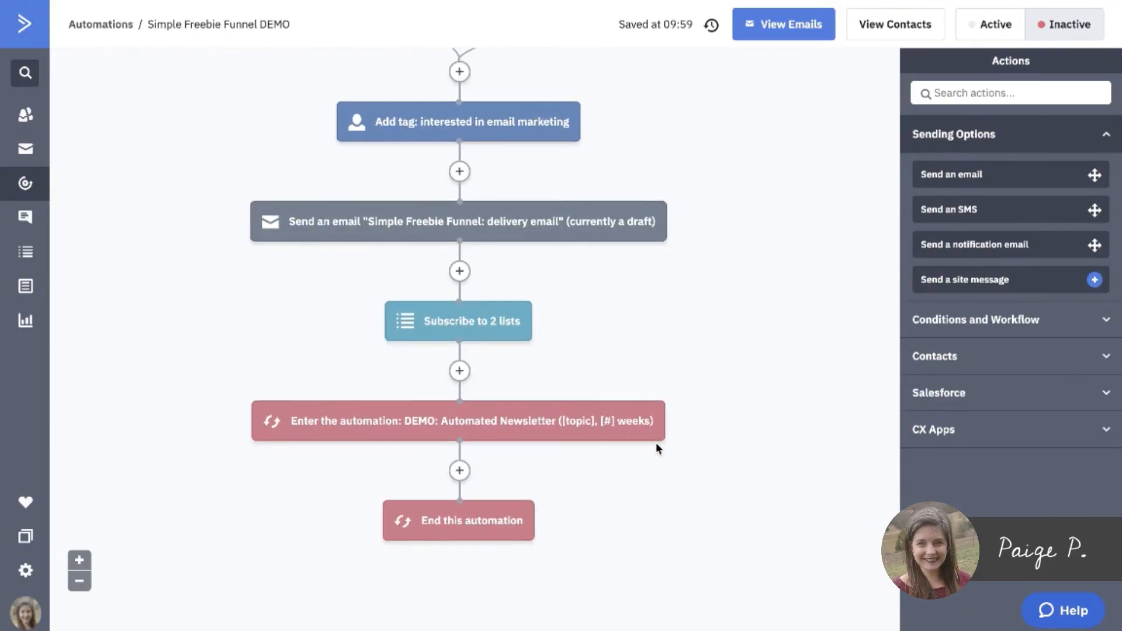
pyautogui.moveTo(455, 425)
pyautogui.click(460, 370)
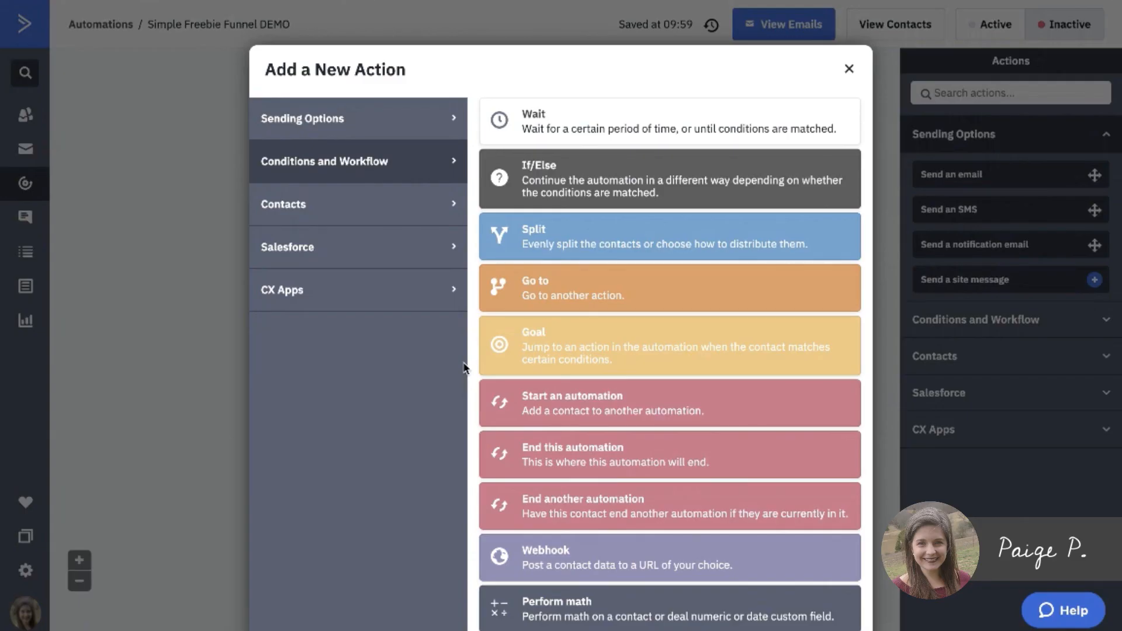
pyautogui.click(612, 127)
pyautogui.click(374, 361)
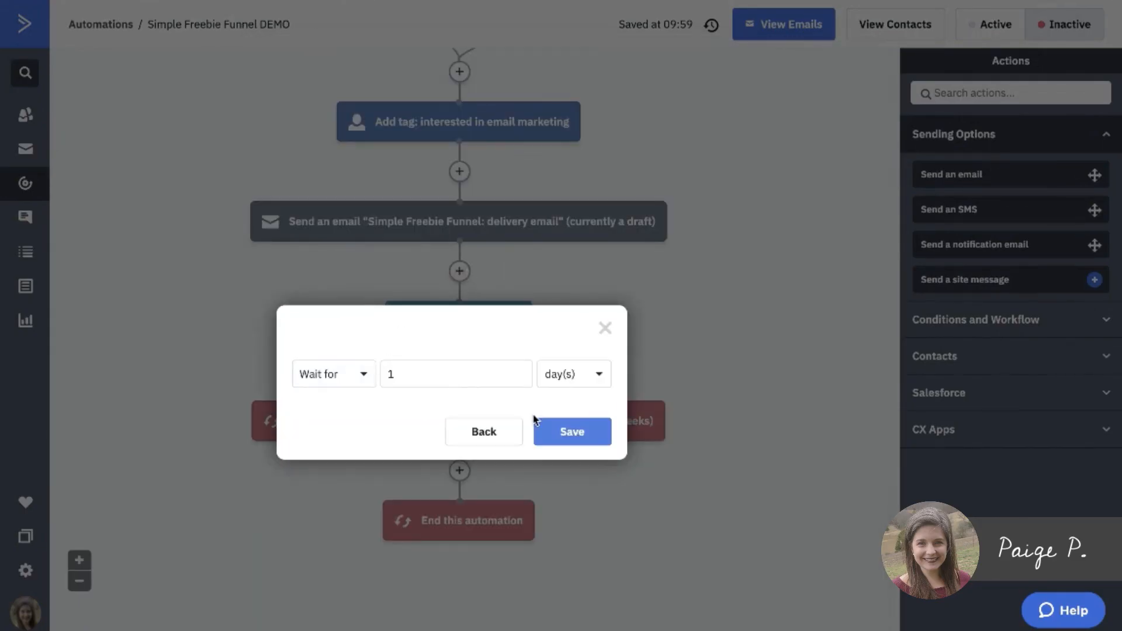
pyautogui.click(555, 429)
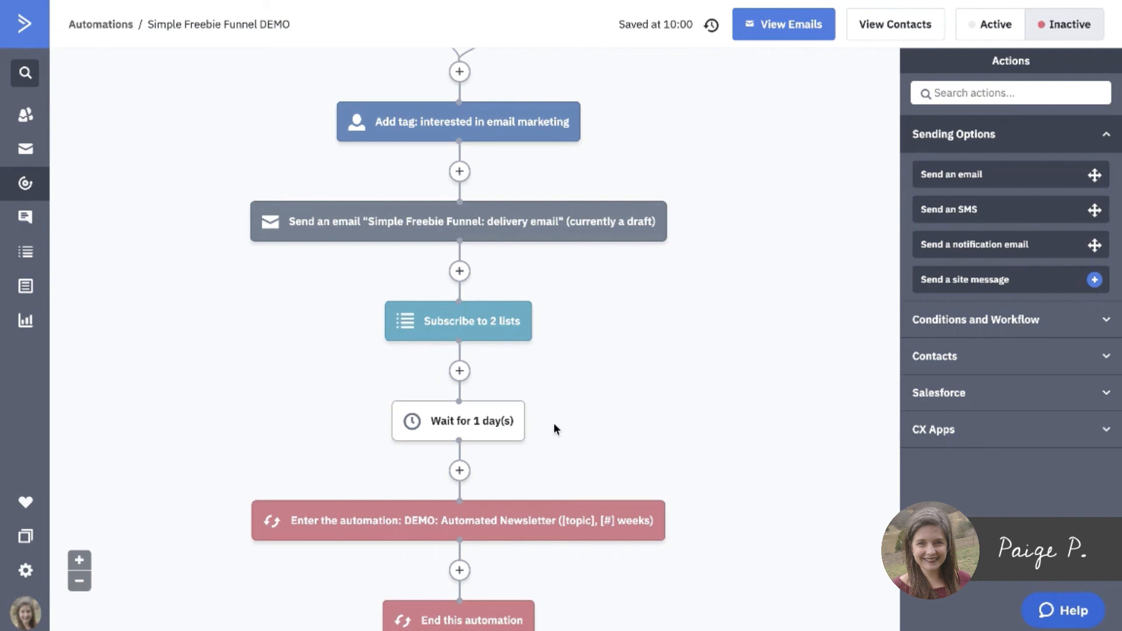
pyautogui.scroll(-1, 597, 281)
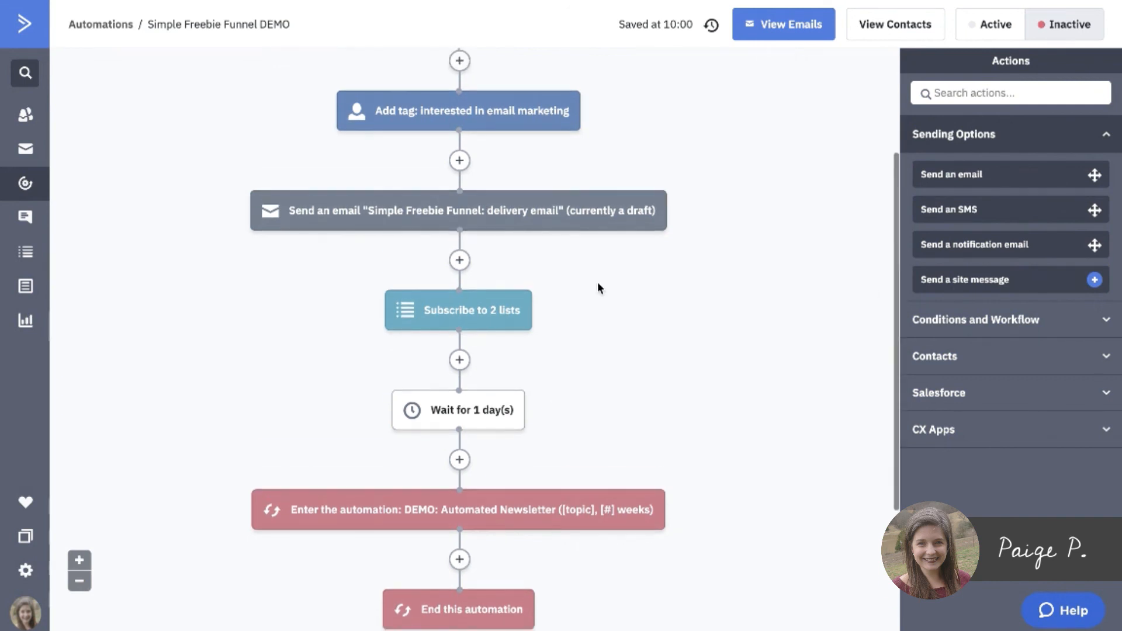
pyautogui.moveTo(363, 222)
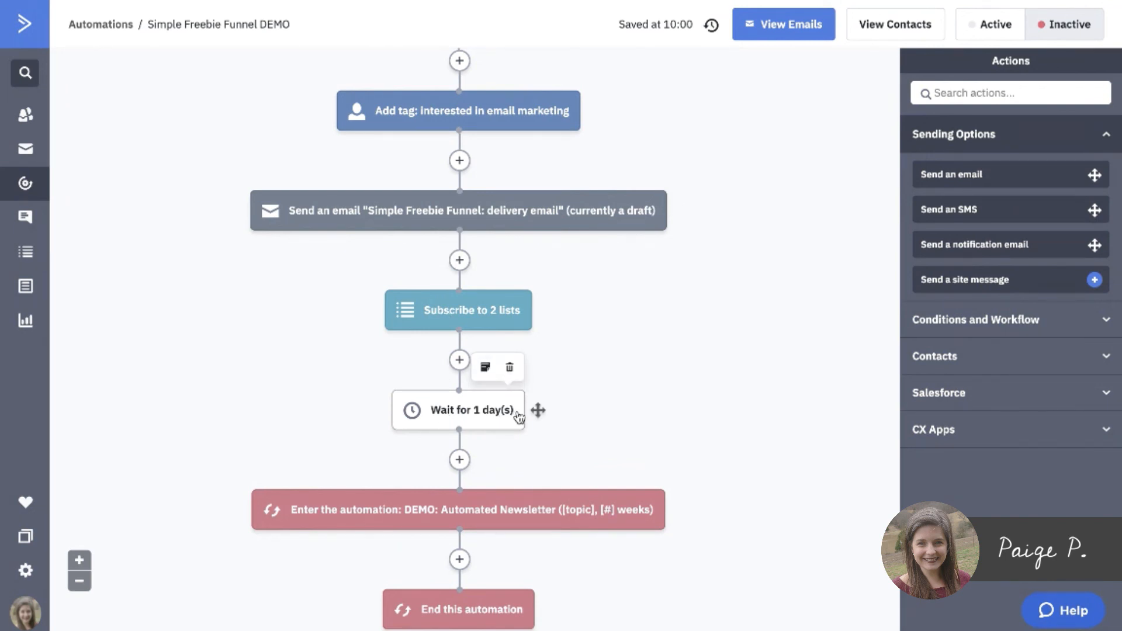
pyautogui.moveTo(514, 506)
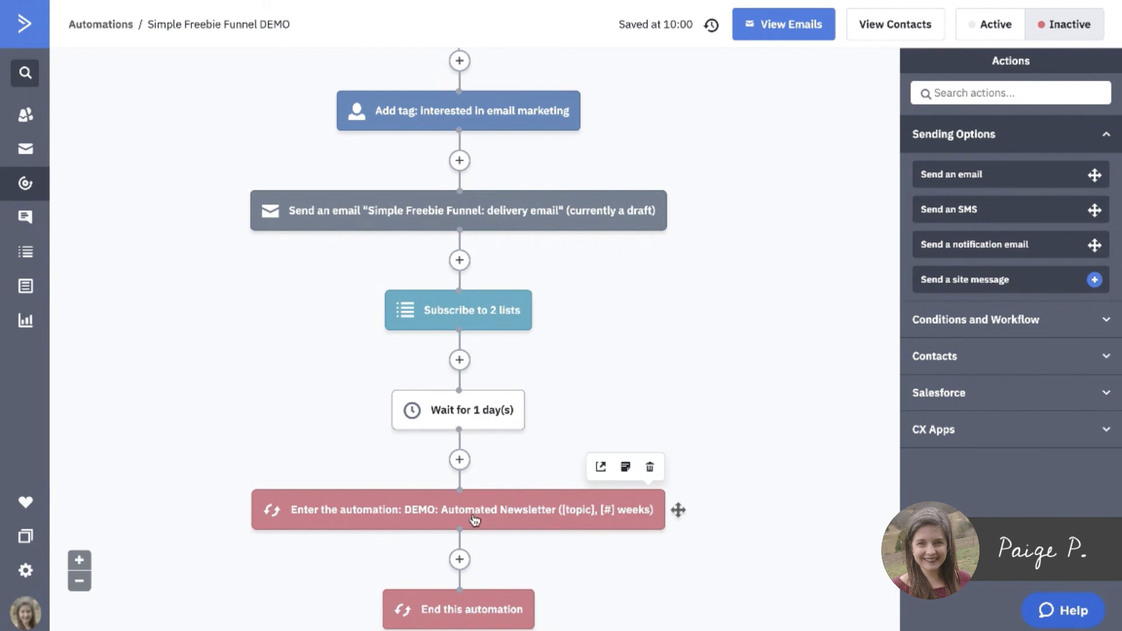
pyautogui.moveTo(475, 616)
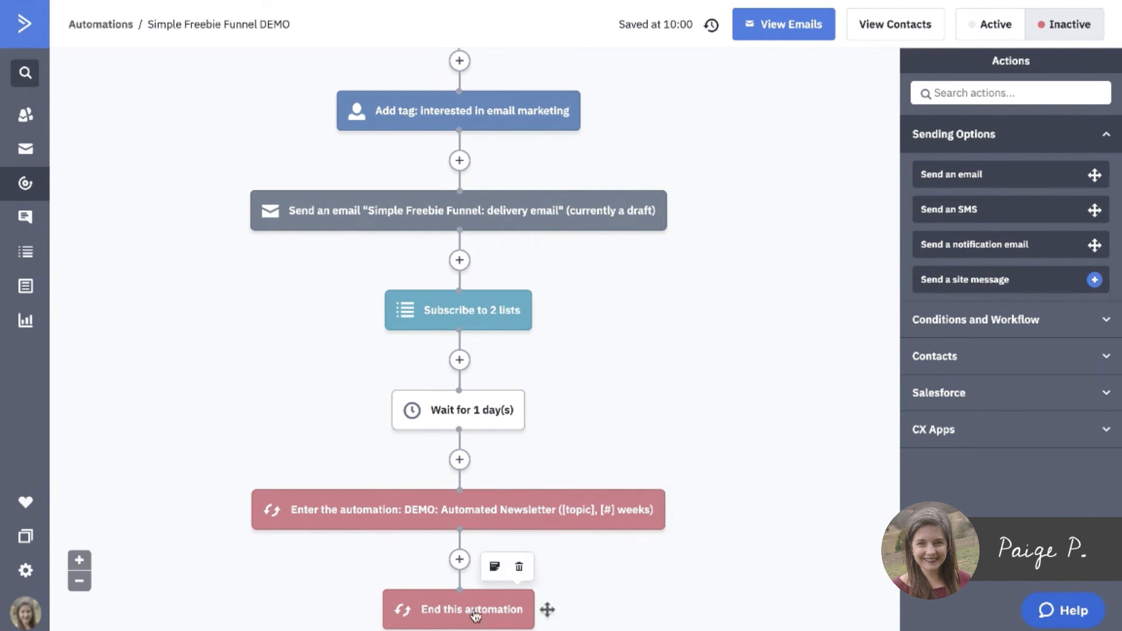